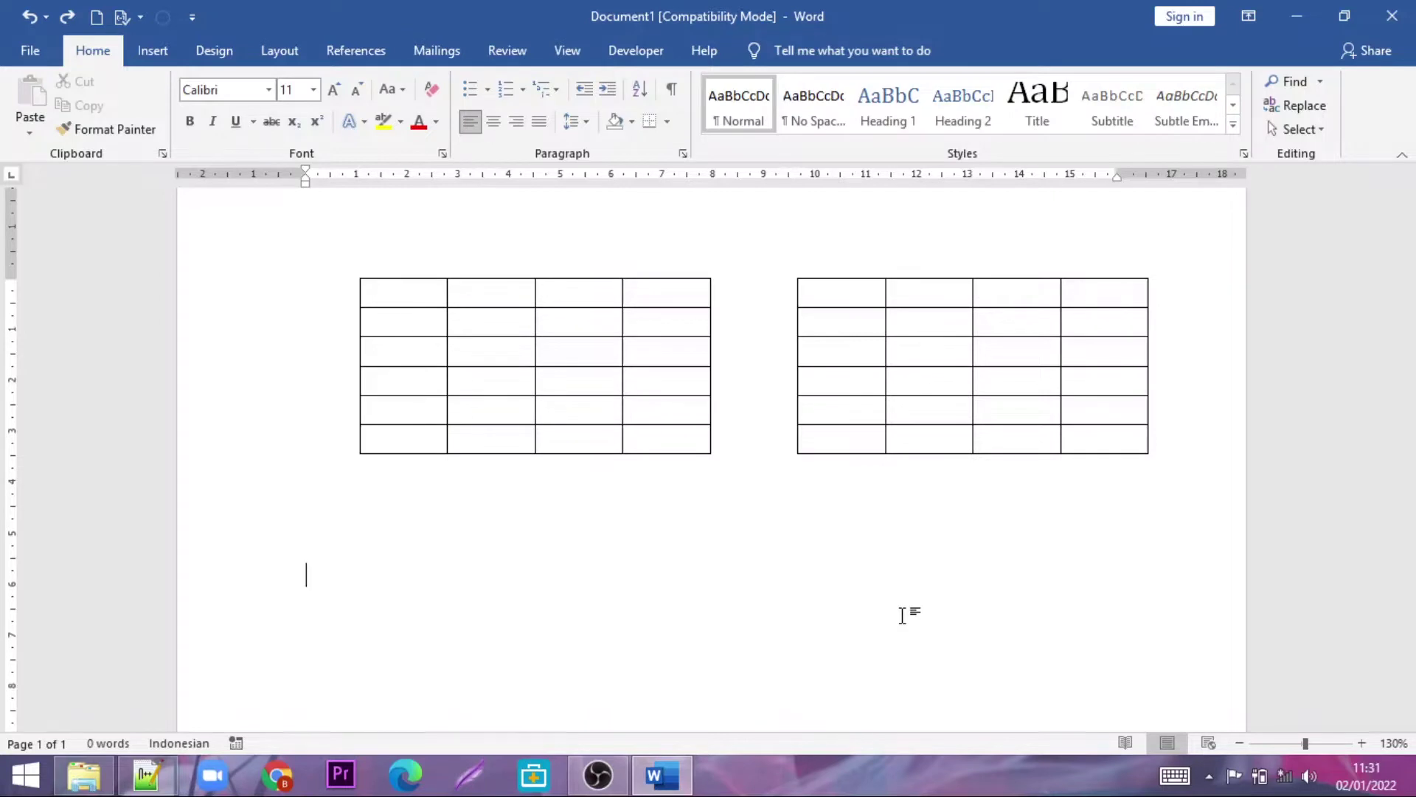
Insert an empty 9-column, 5-row table below the two side-by-side tables
right_click(902, 614)
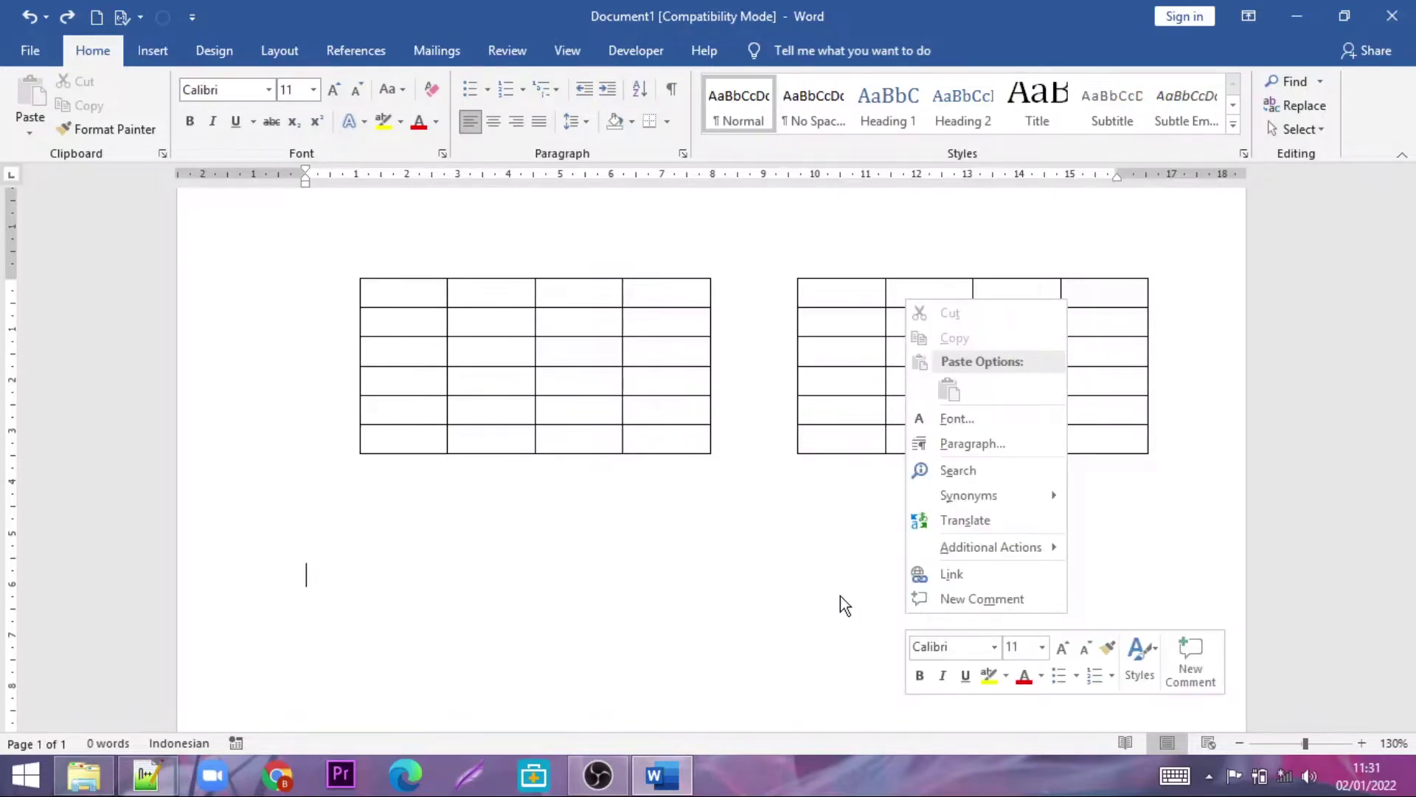
left_click(797, 576)
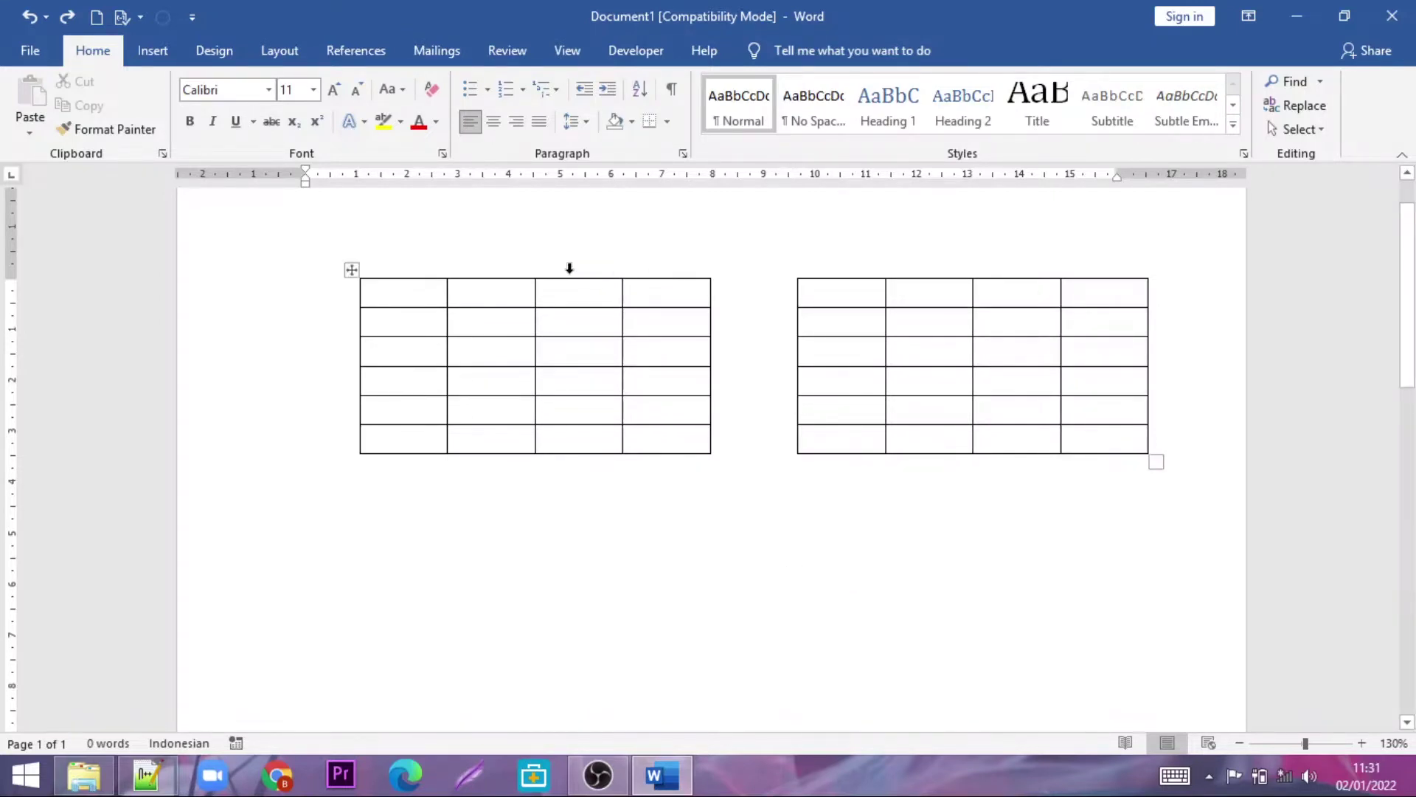
mouse_move(534, 365)
left_click(161, 47)
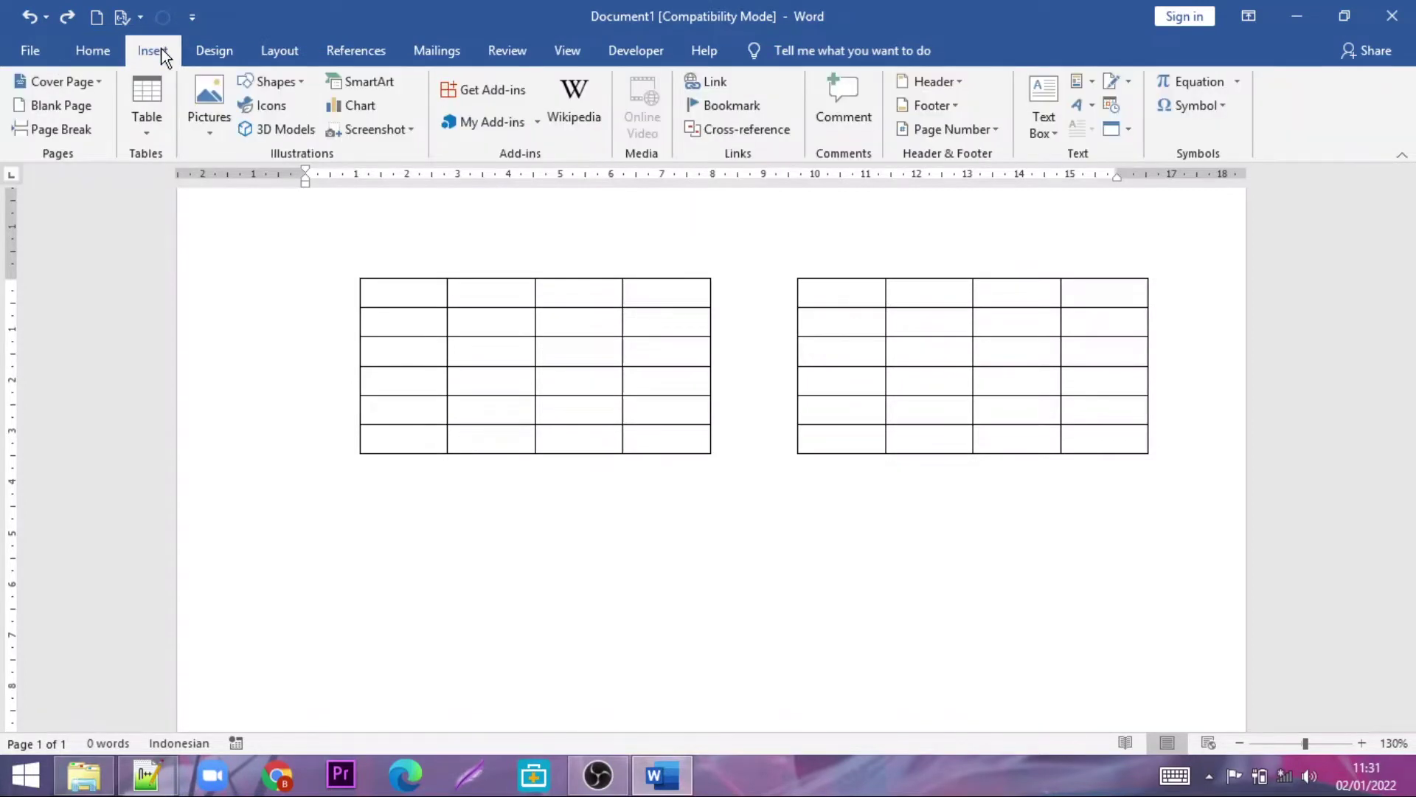
left_click(156, 140)
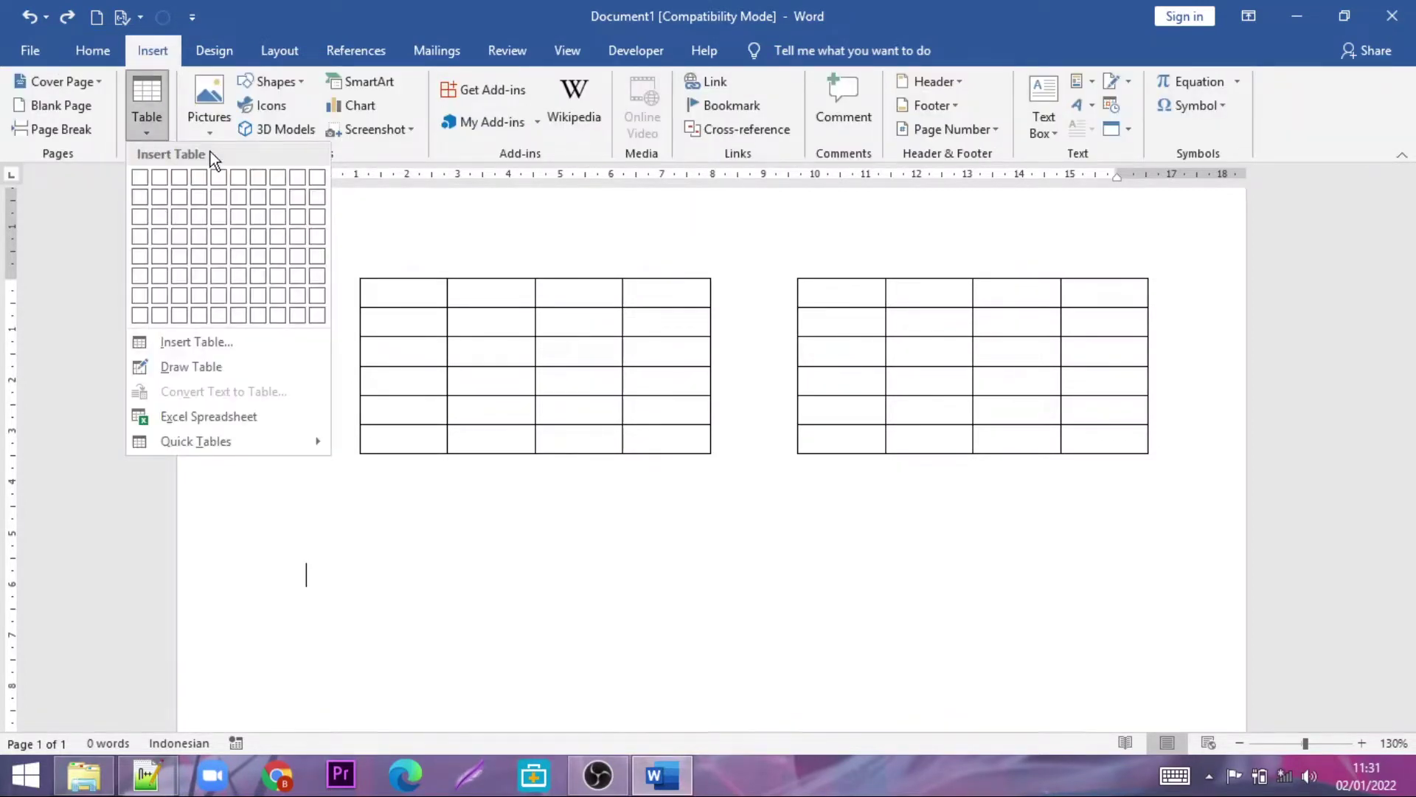
left_click(298, 251)
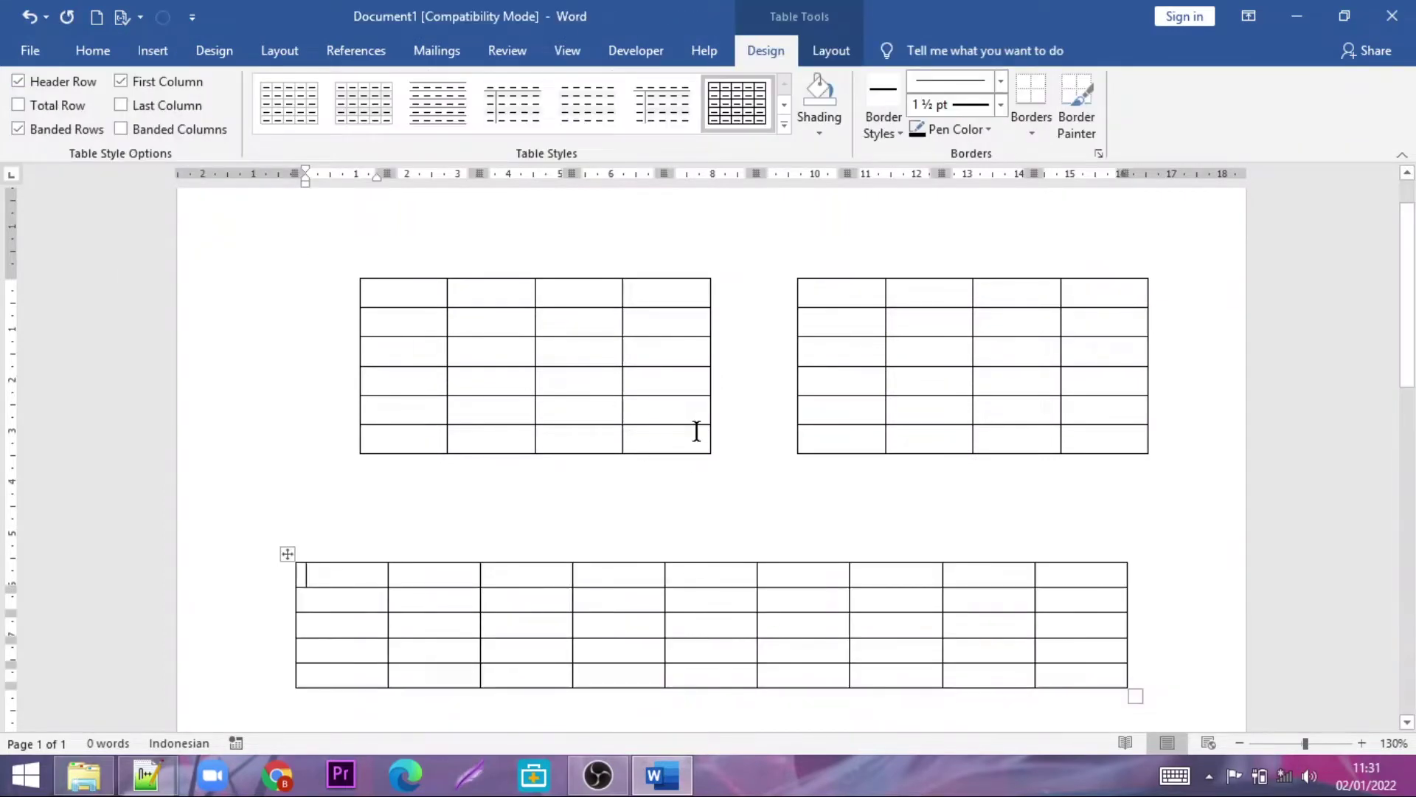
scroll(696, 430, "down", 1)
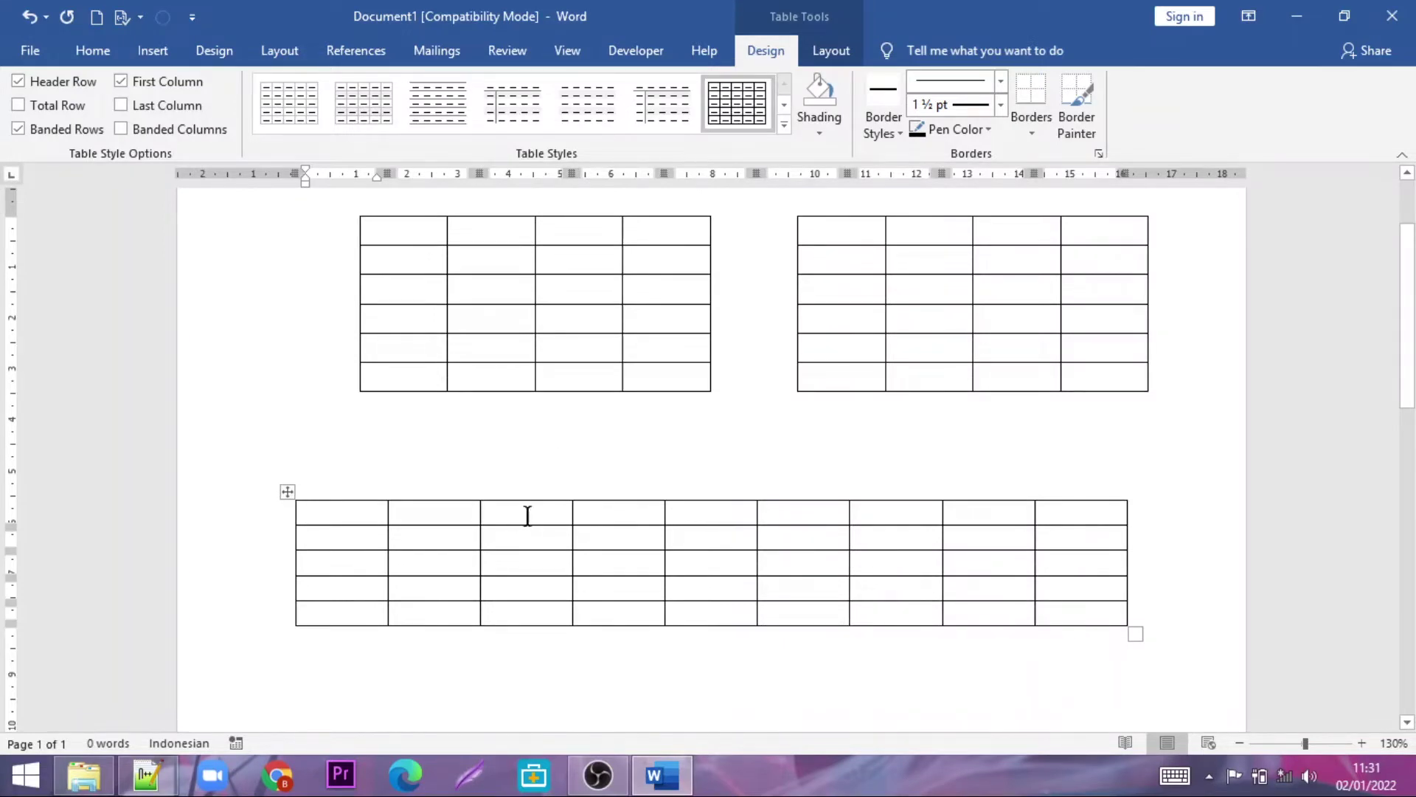
left_click(720, 521)
Turn on the Eraser from the table Layout tools
left_click(827, 59)
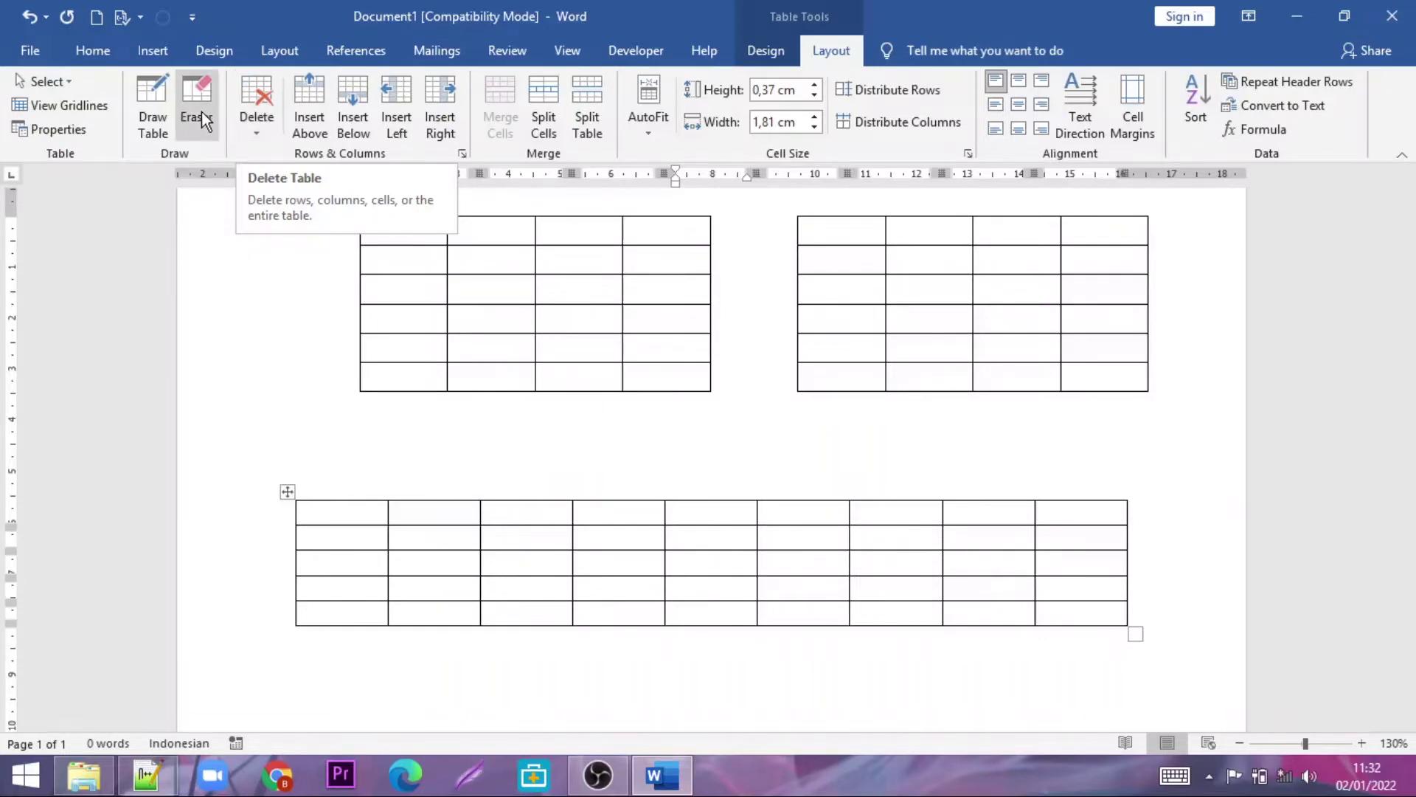
left_click(763, 52)
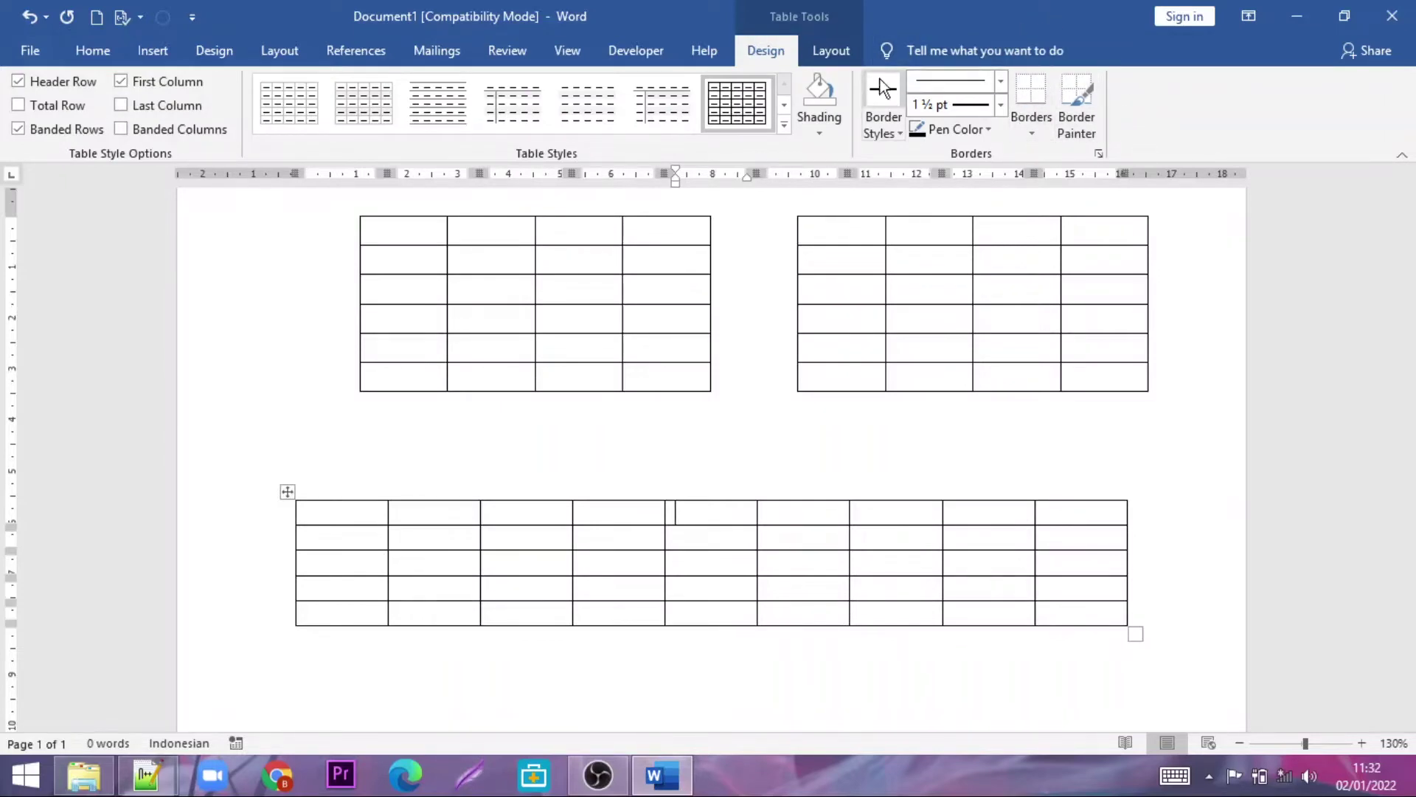
left_click(830, 48)
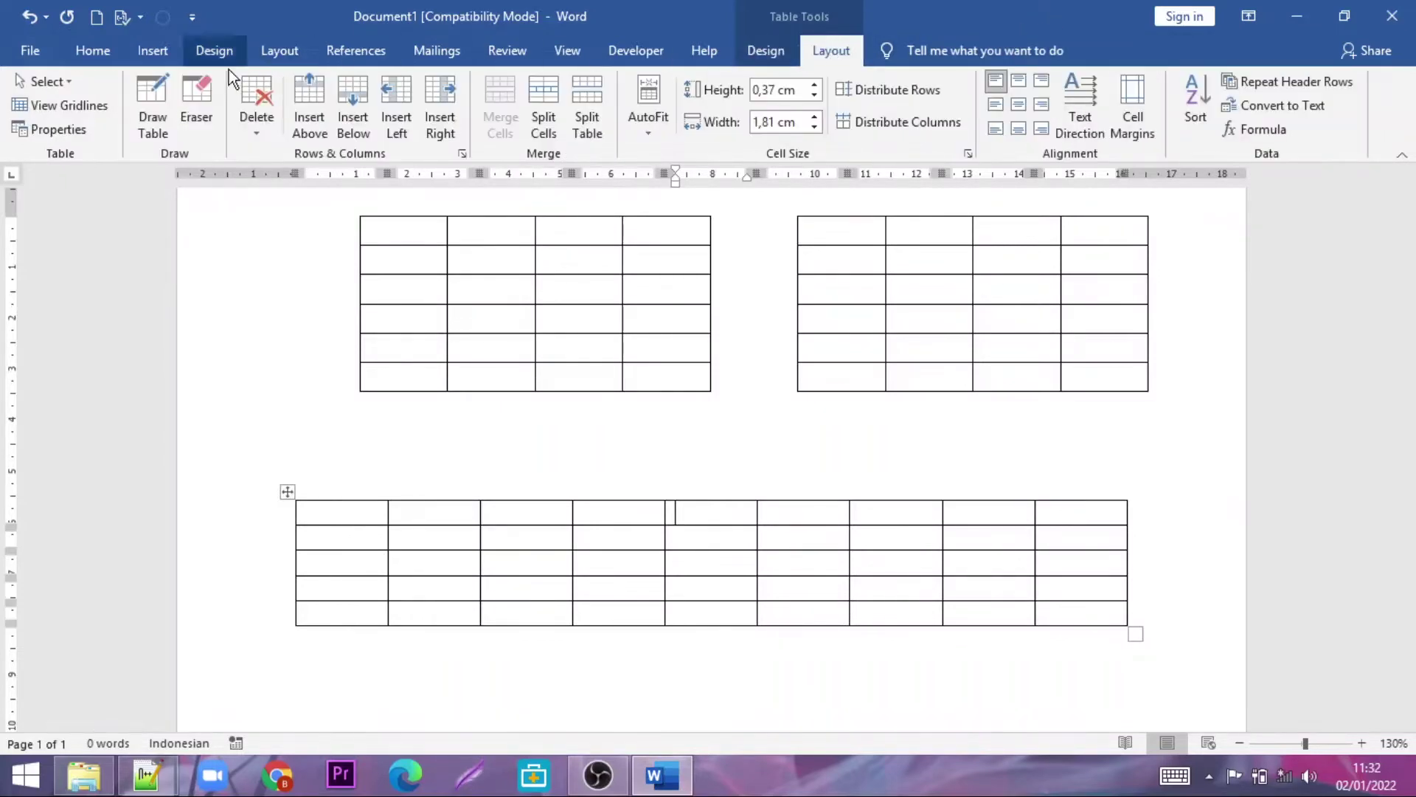
left_click(201, 91)
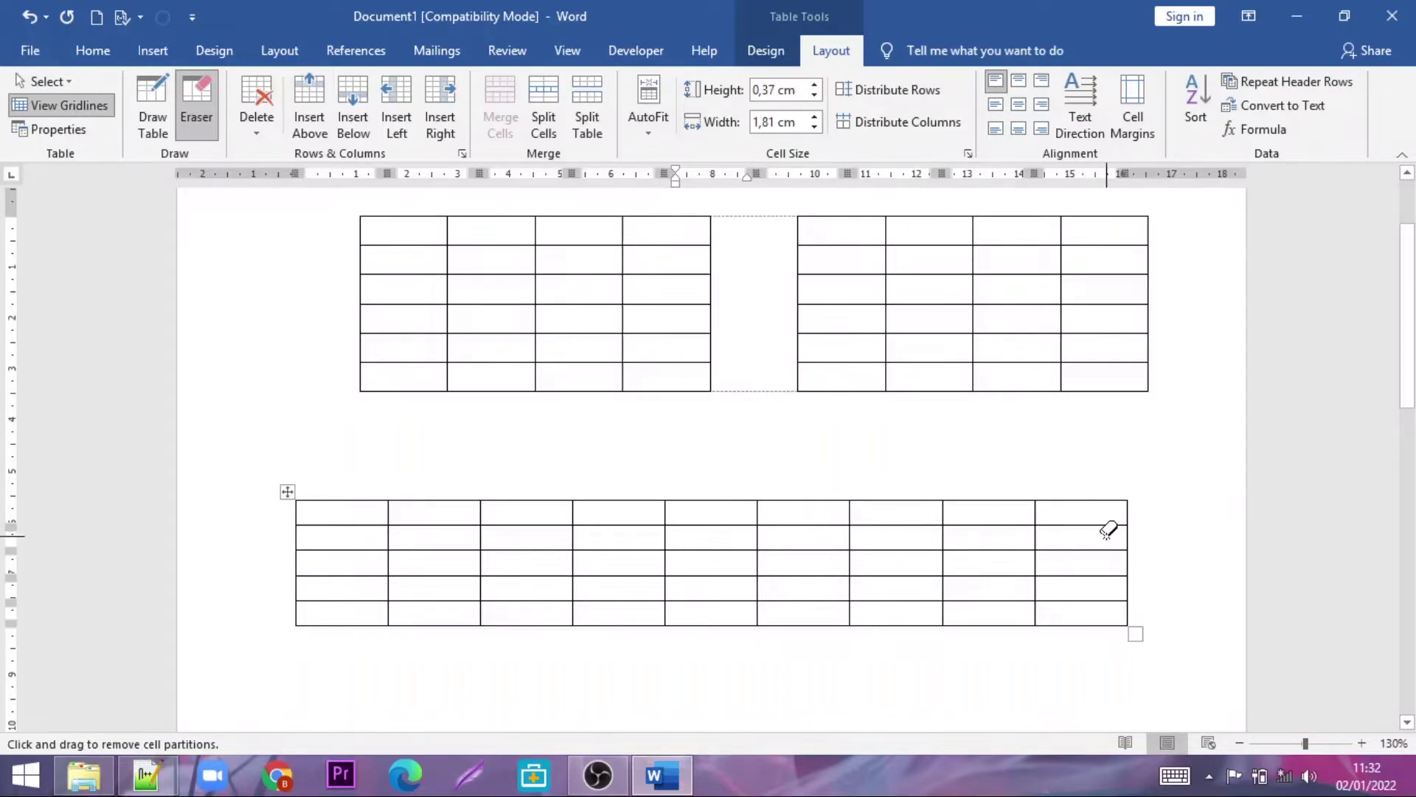
Erase the fifth column's top, row and bottom lines, then switch the Eraser off
left_click(700, 501)
left_click(704, 500)
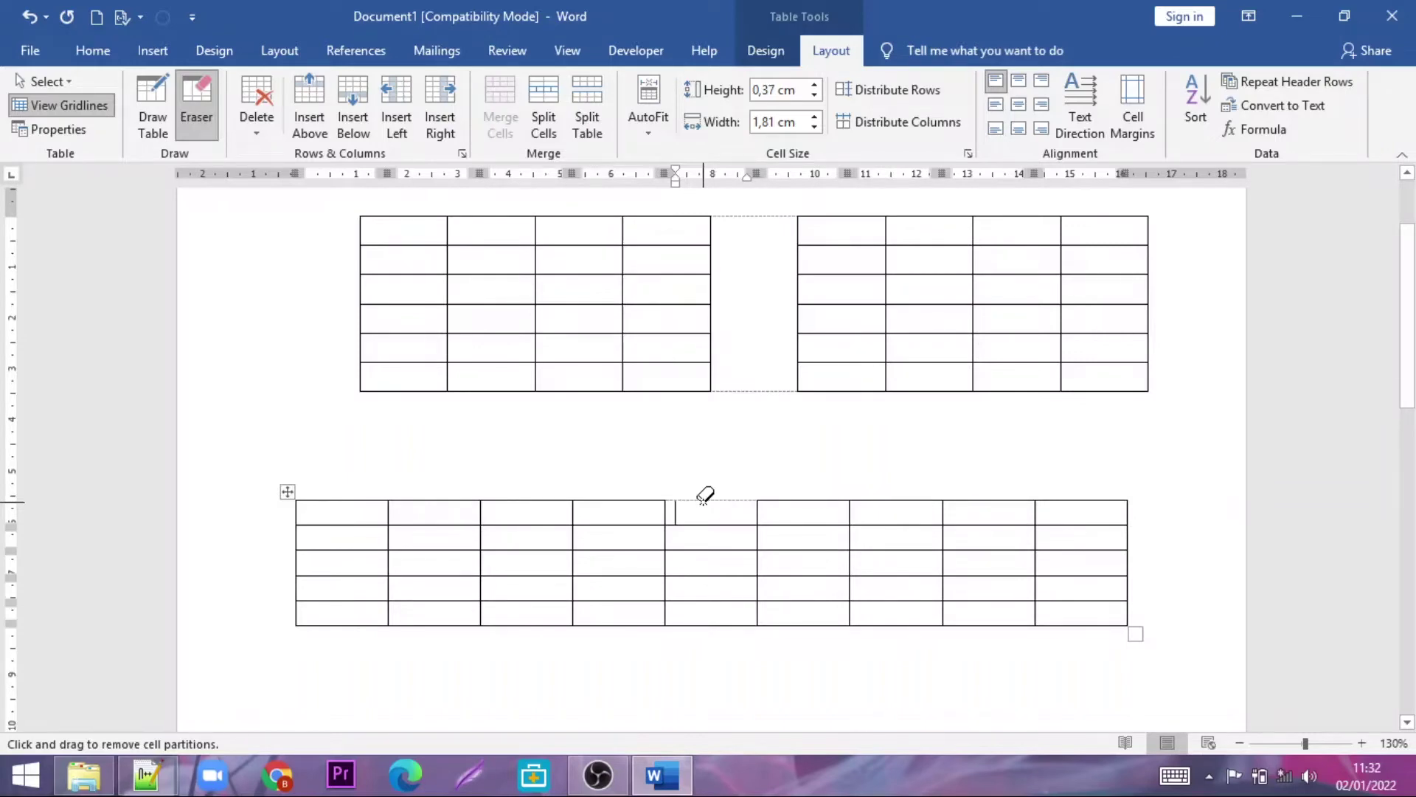
left_click(715, 525)
left_click(719, 550)
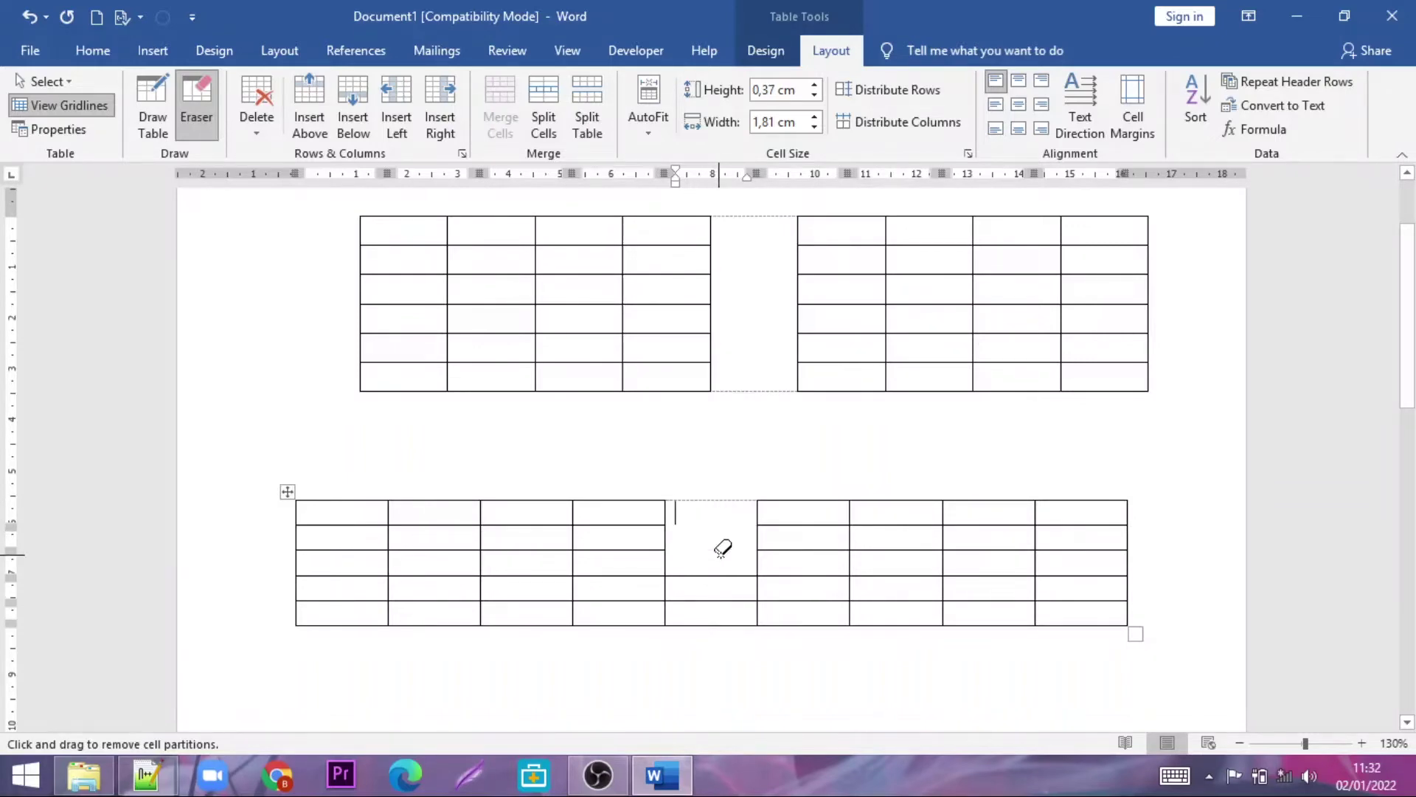
left_click(722, 574)
left_click(707, 600)
left_click(721, 624)
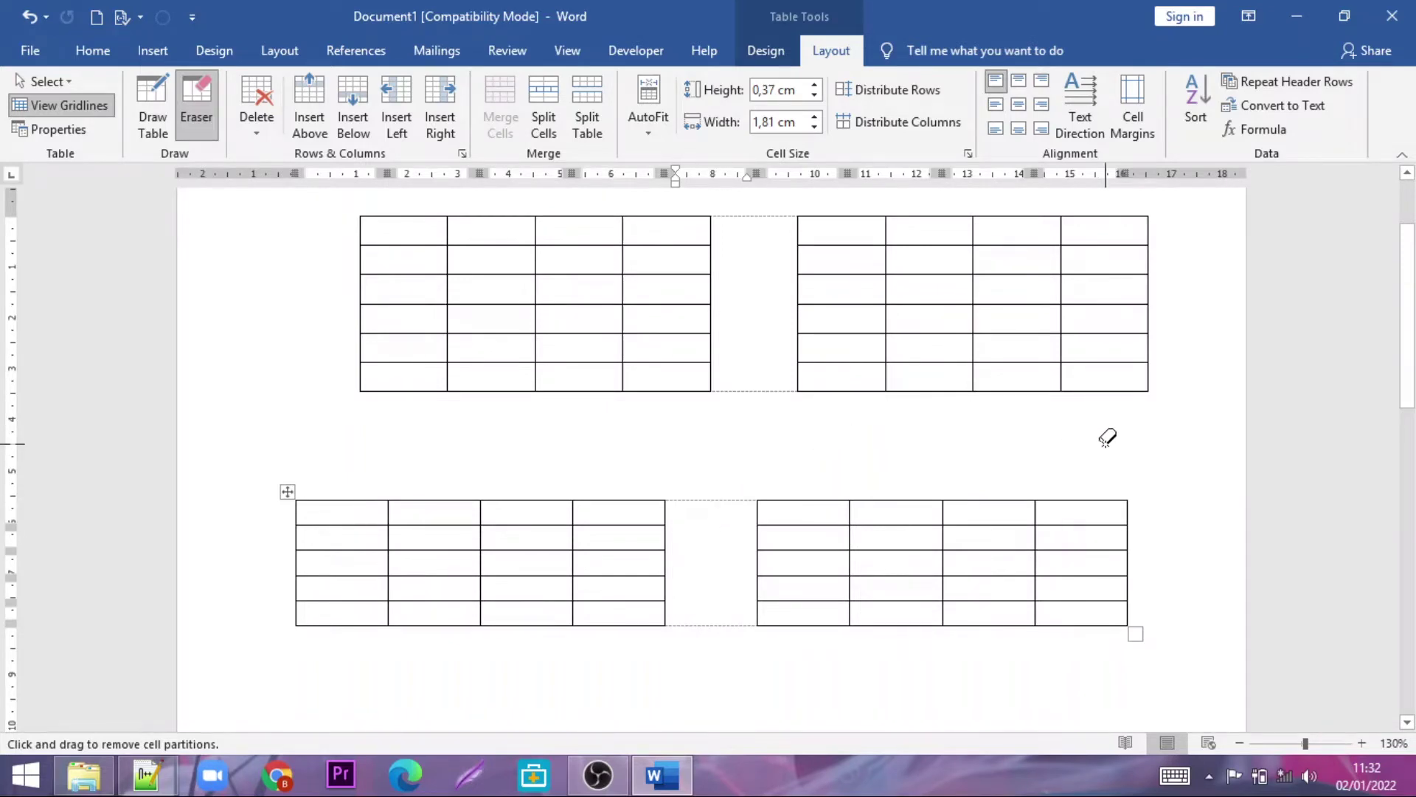
left_click(198, 100)
scroll(836, 544, "down", 1)
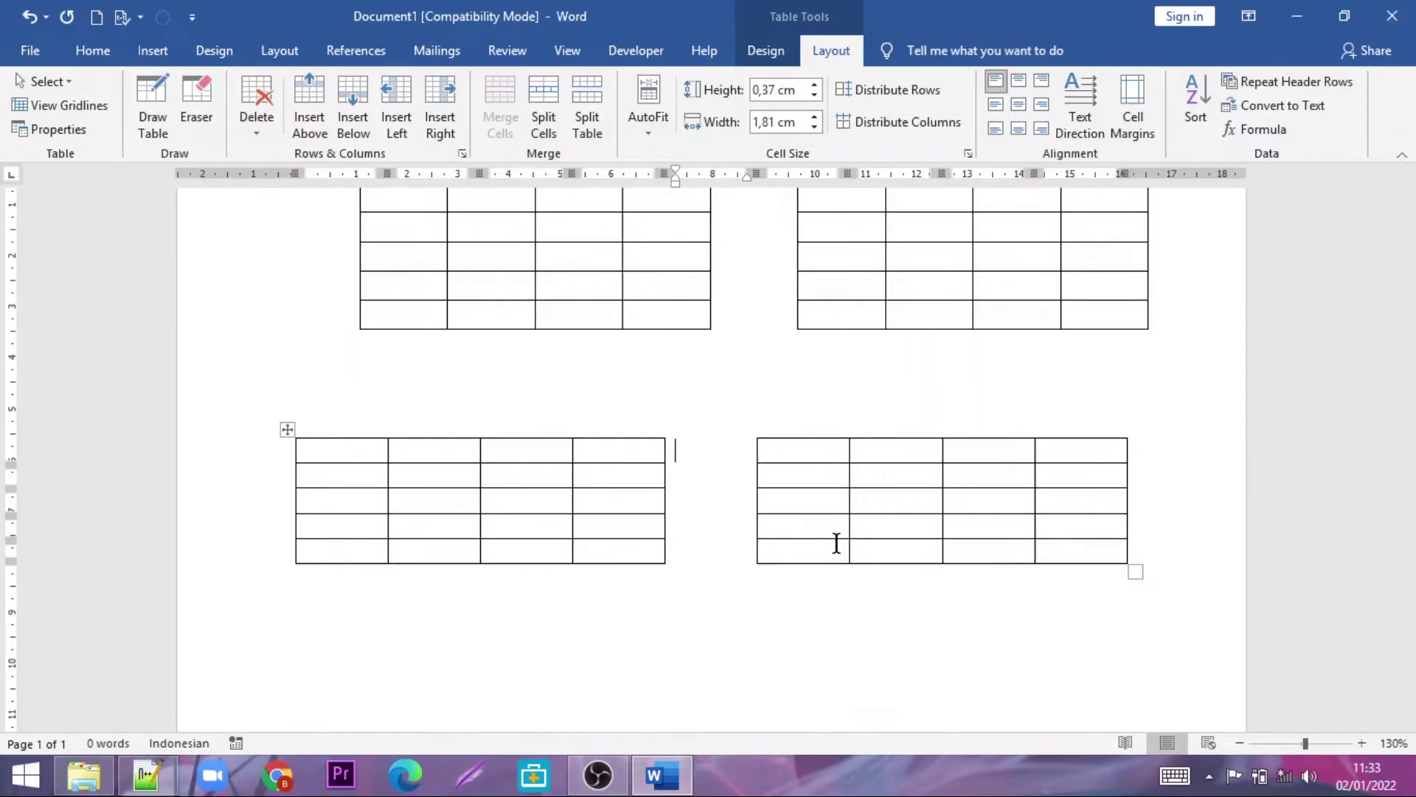
Insert a new column into the bottom-right table with Insert Left
left_click(829, 454)
left_click(447, 96)
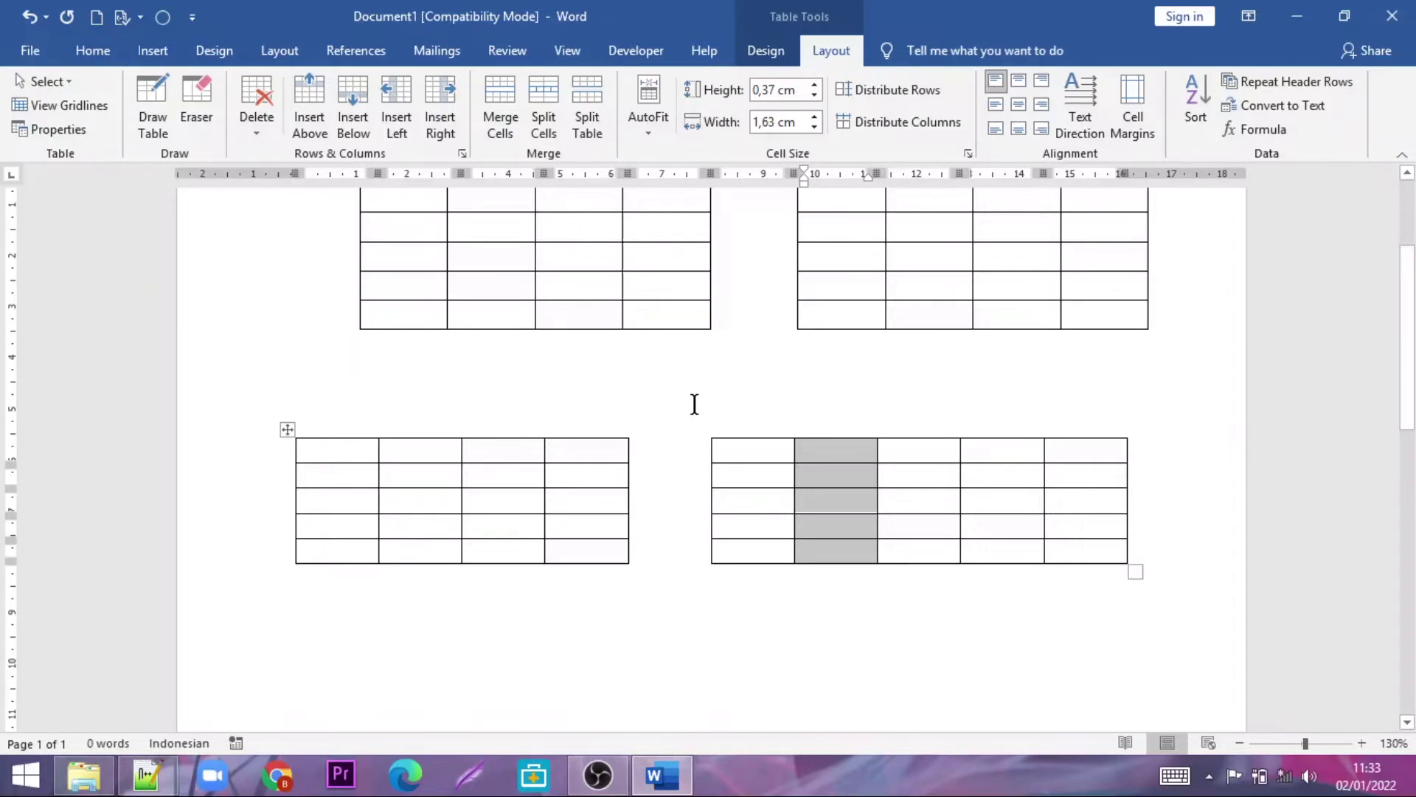
left_click(950, 519)
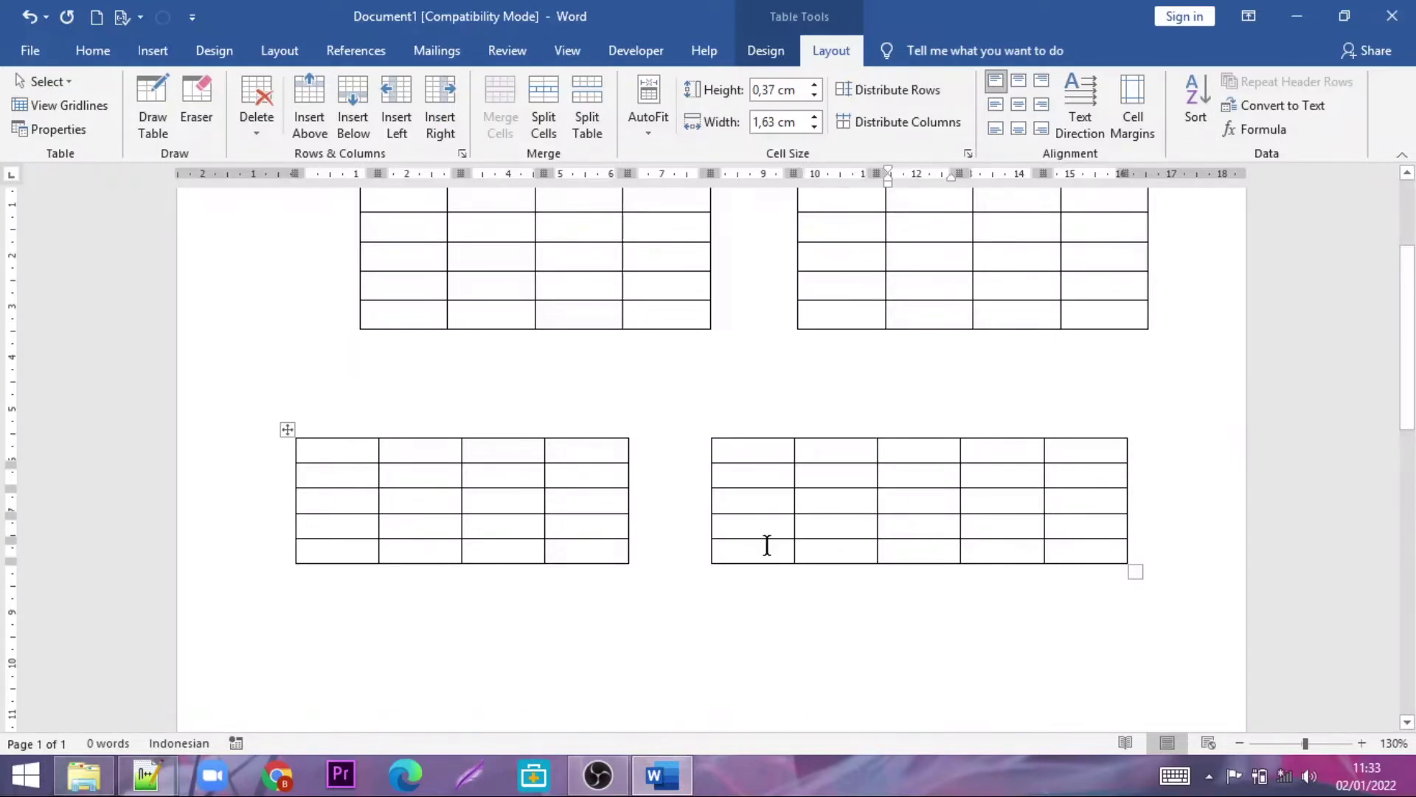
Nudge the bottom tables up slightly and select the bottom-right table's cells
scroll(747, 487, "down", 1)
scroll(746, 484, "up", 2)
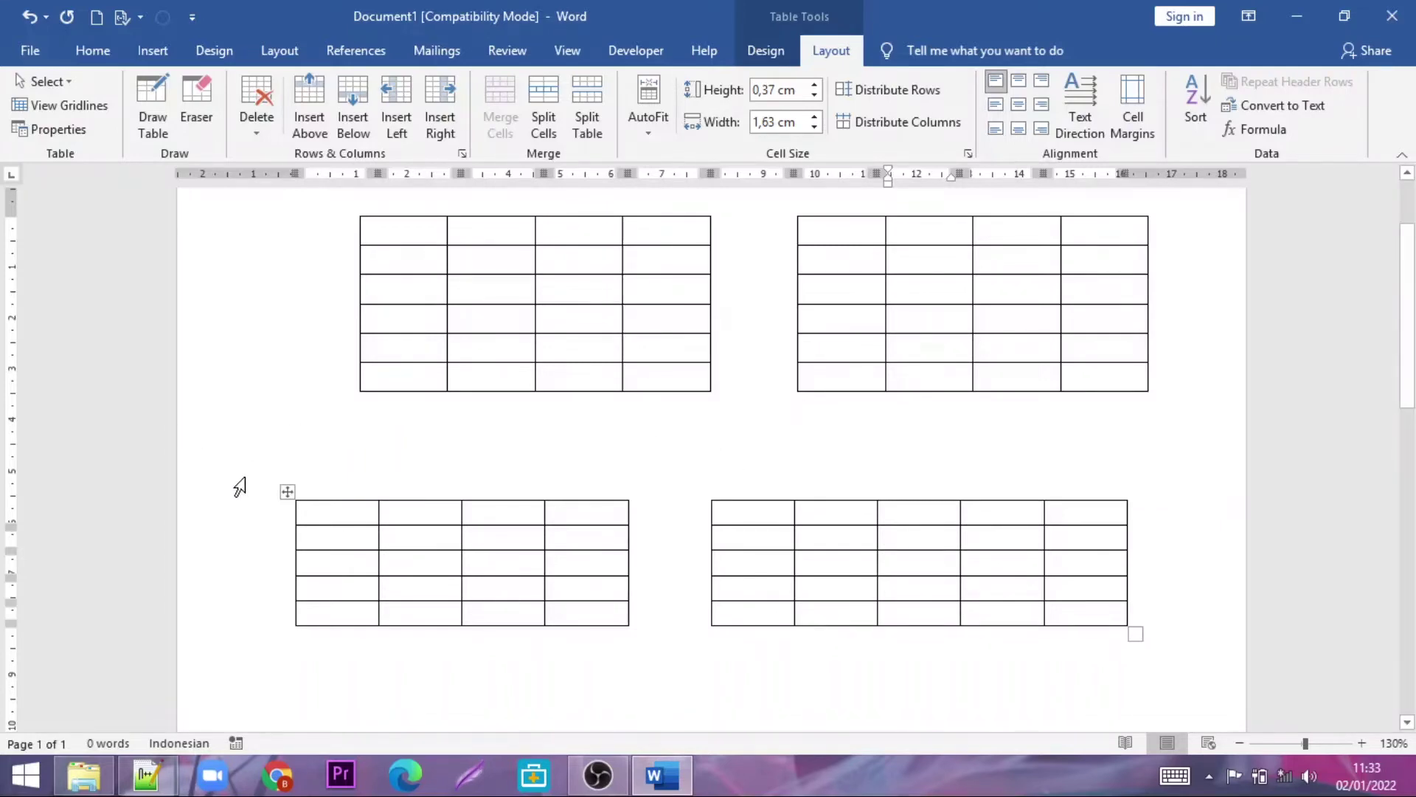
mouse_move(287, 492)
left_mouse_down()
mouse_move(336, 469)
mouse_move(317, 474)
left_mouse_up()
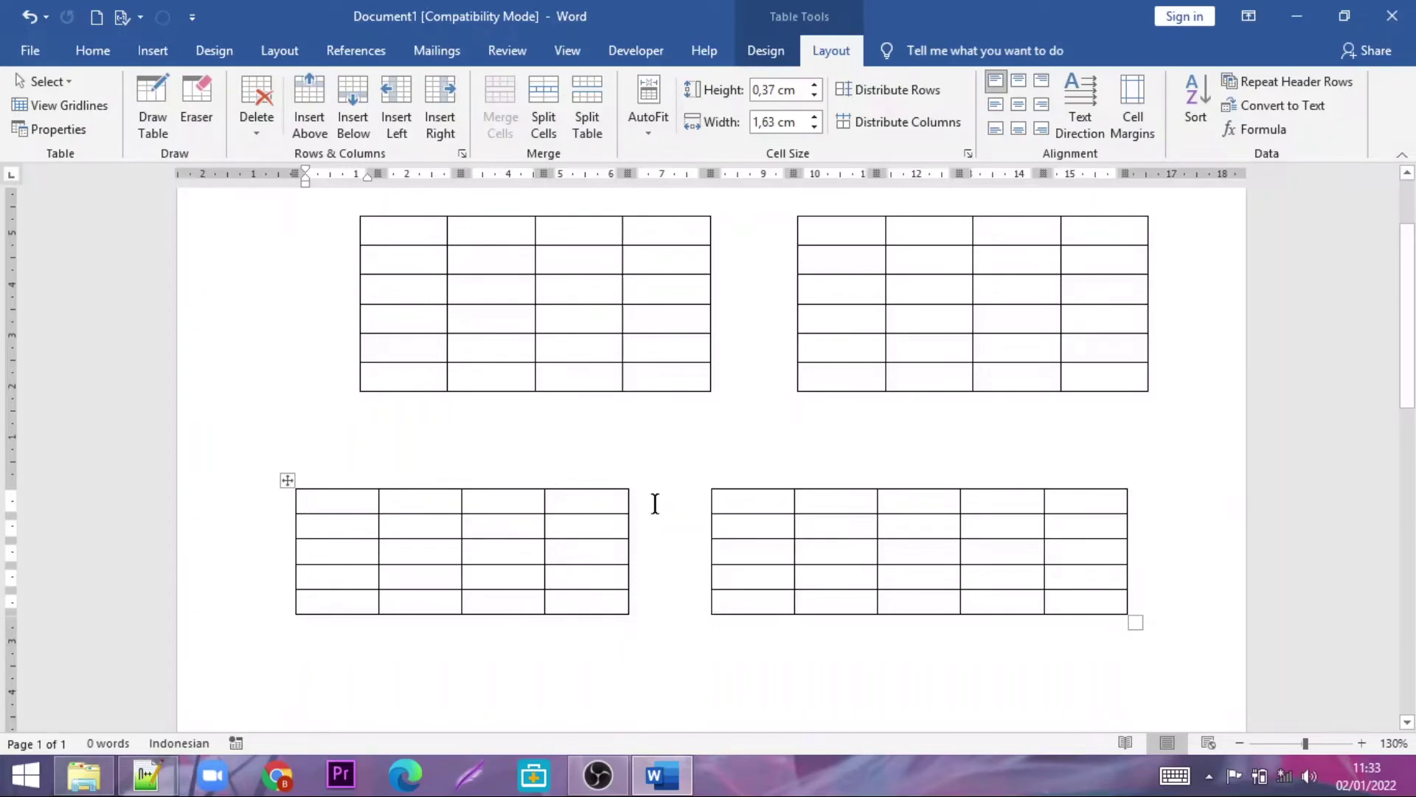
mouse_move(1089, 596)
left_mouse_down()
mouse_move(708, 513)
mouse_move(720, 494)
left_mouse_up()
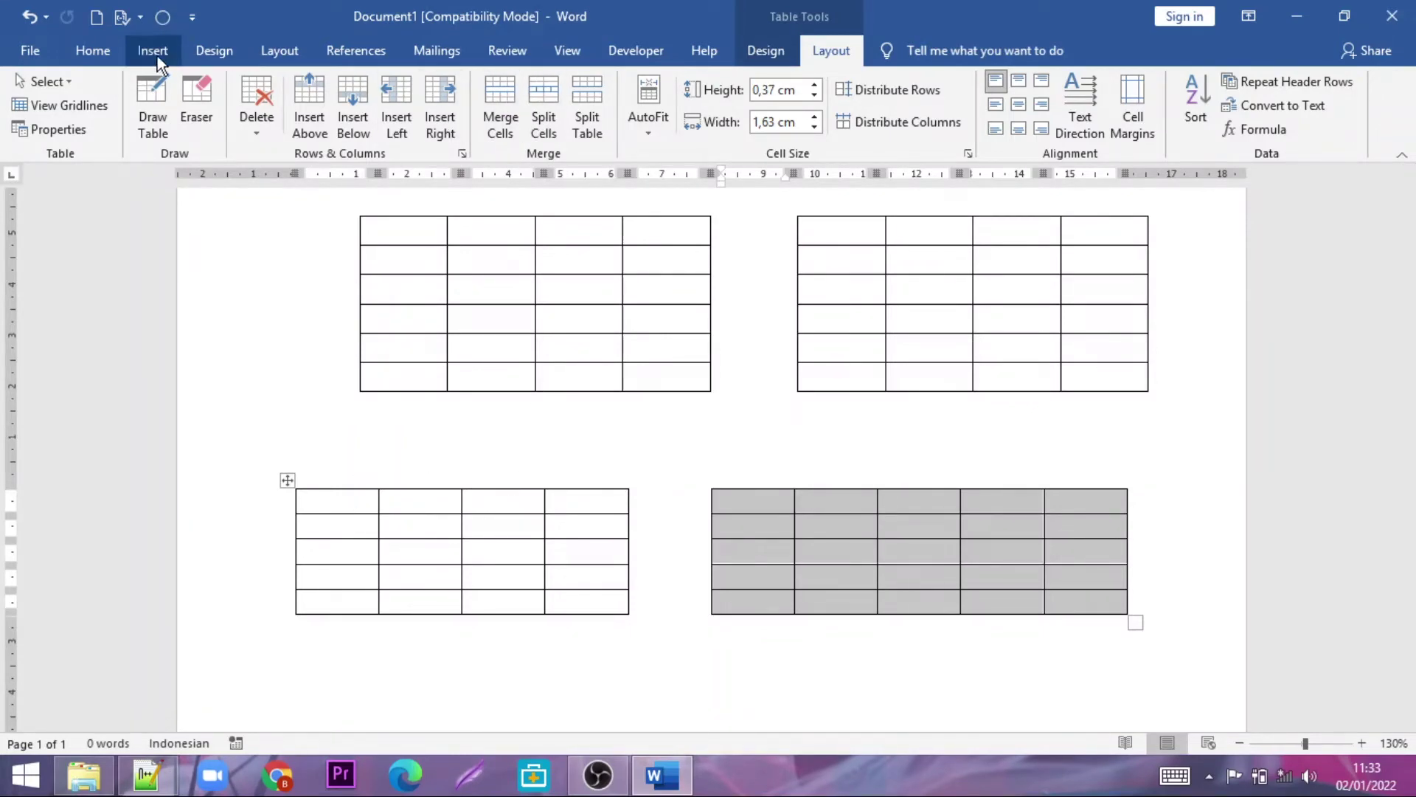
Give the selected bottom-right table 2¼ pt green borders on all sides via Borders and Shading
left_click(96, 59)
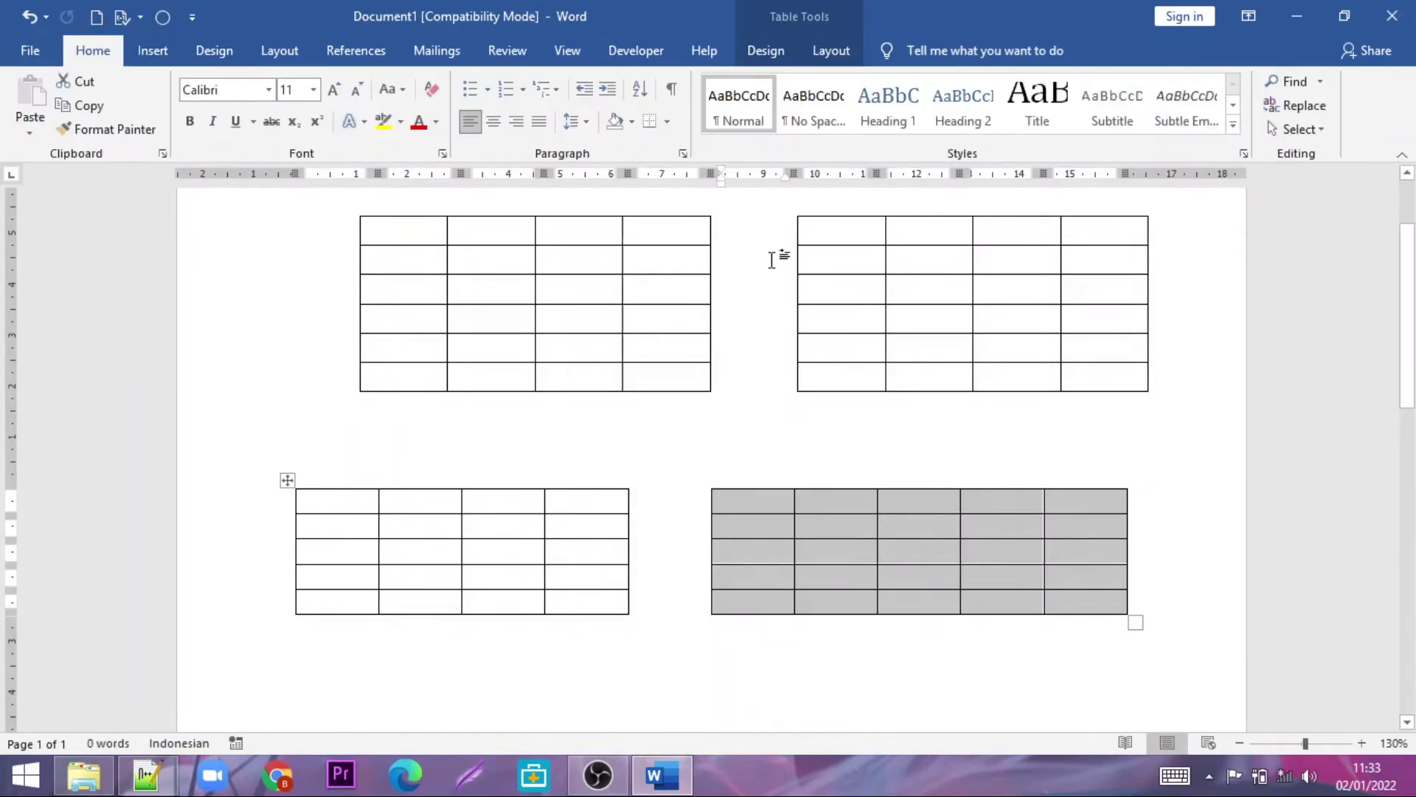
left_click(665, 129)
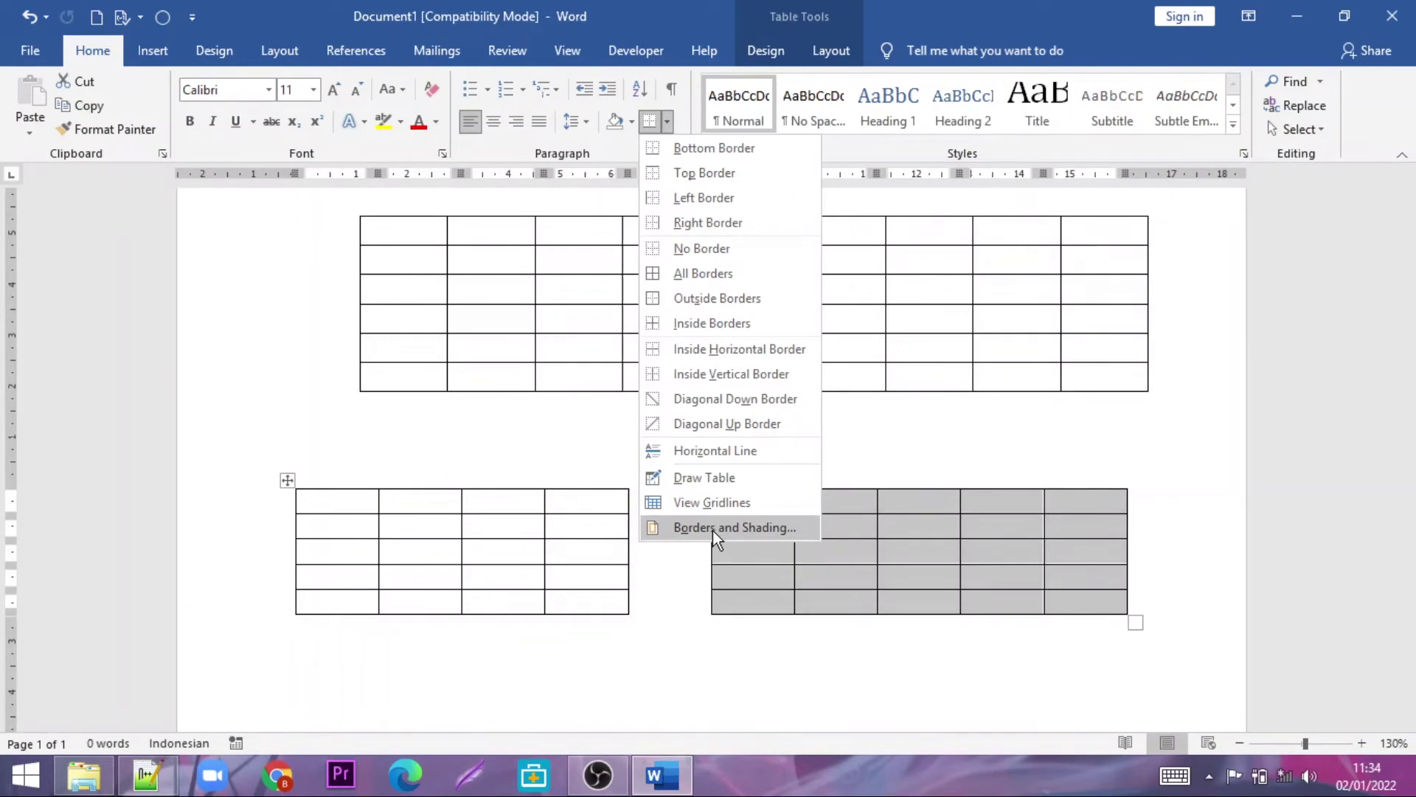
left_click(712, 530)
mouse_move(483, 198)
left_mouse_down()
mouse_move(567, 91)
mouse_move(569, 104)
left_mouse_up()
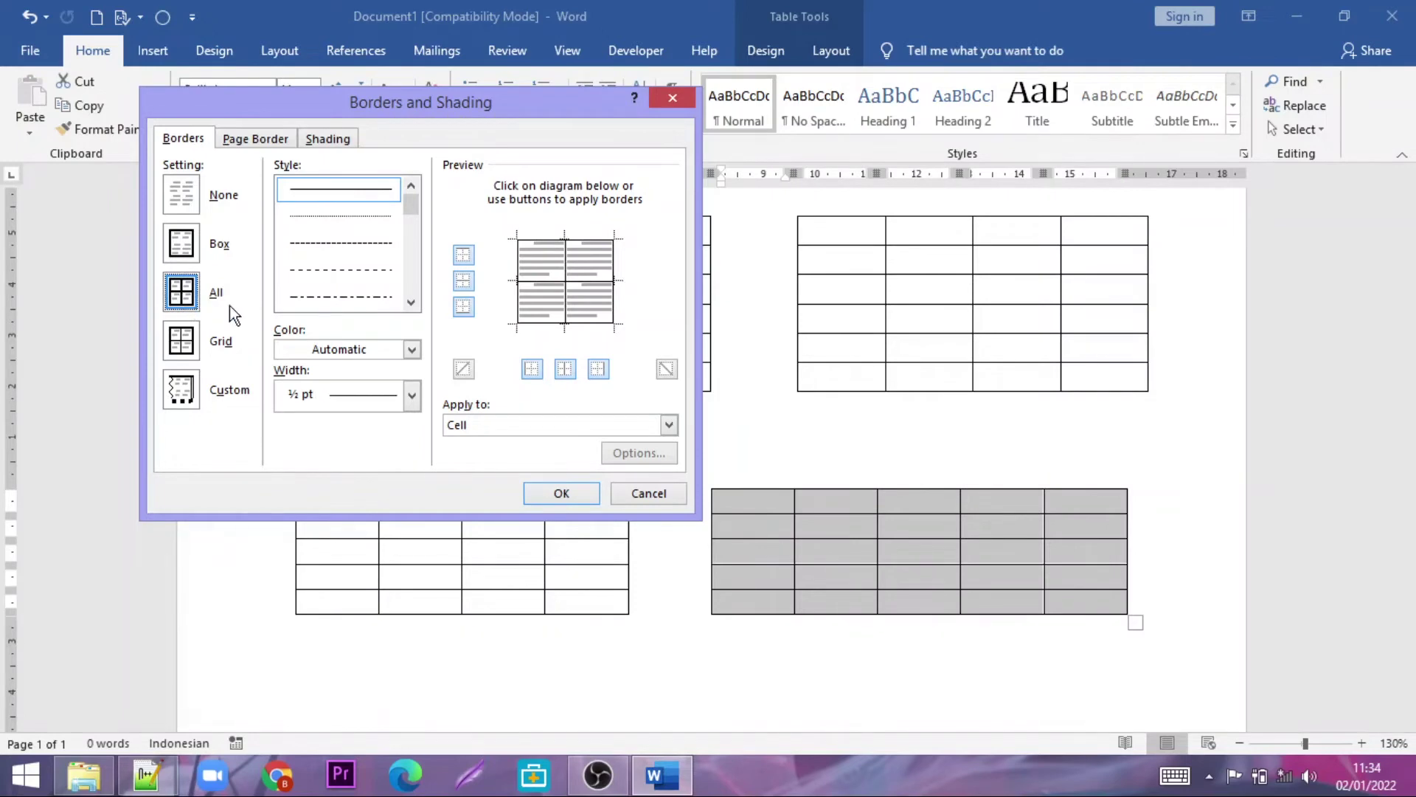
left_click(412, 349)
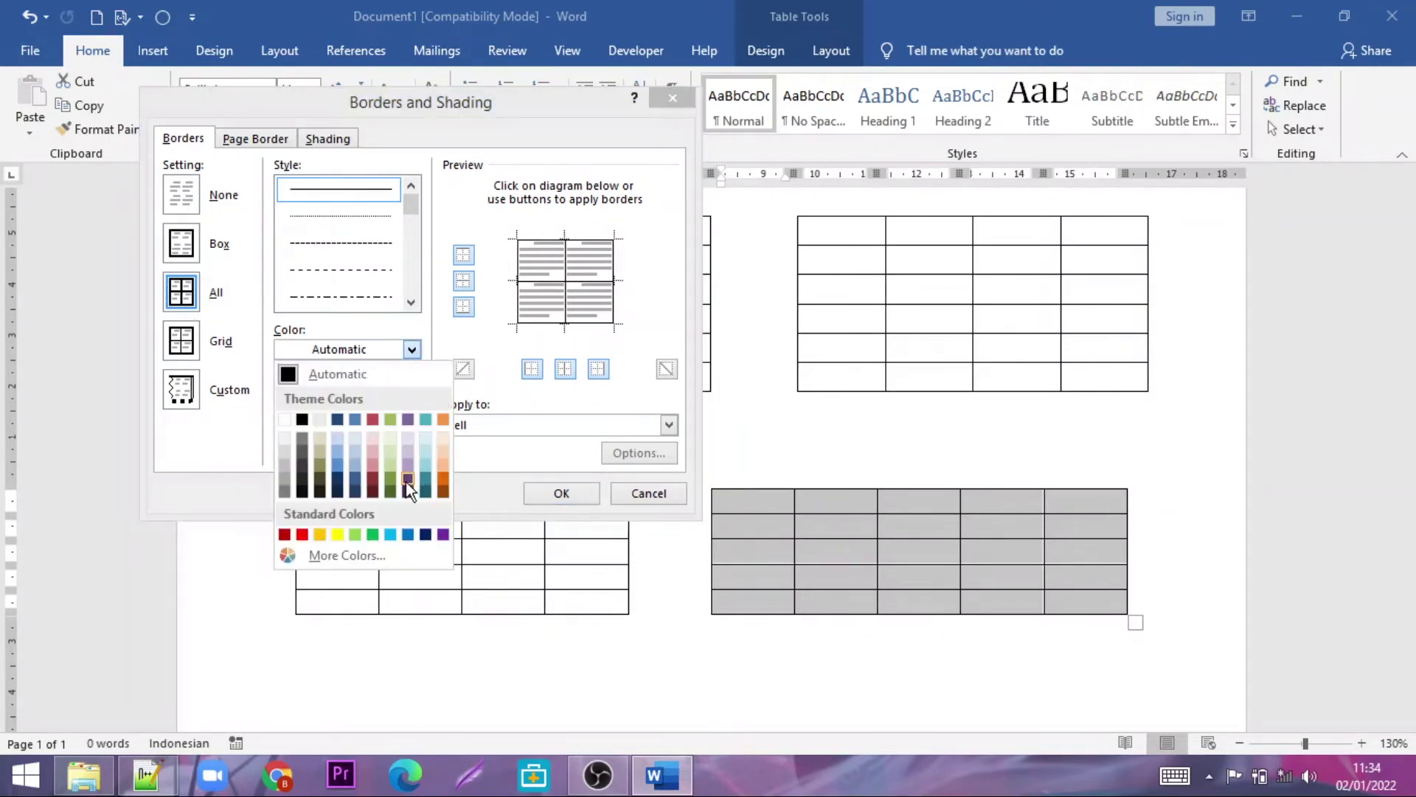
left_click(374, 541)
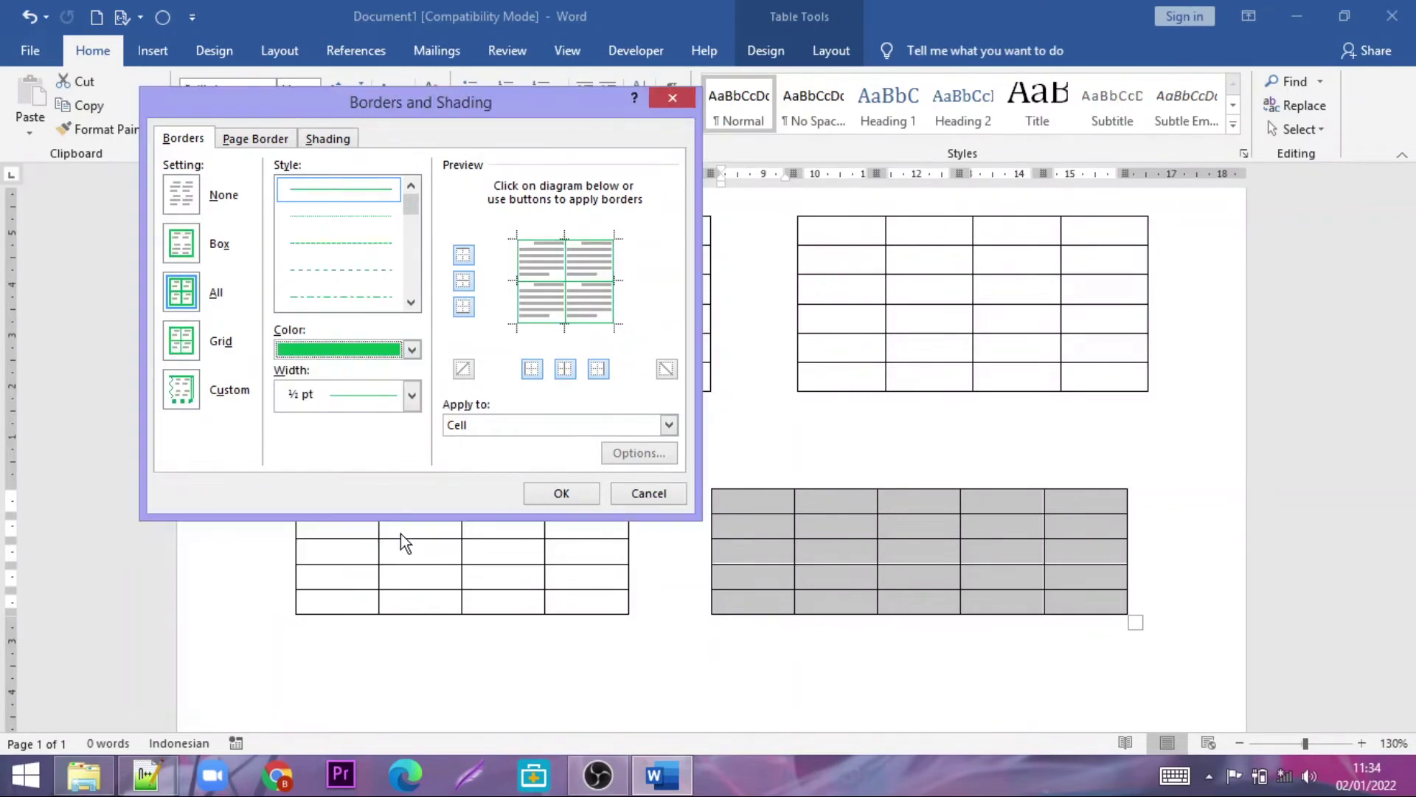
left_click(411, 397)
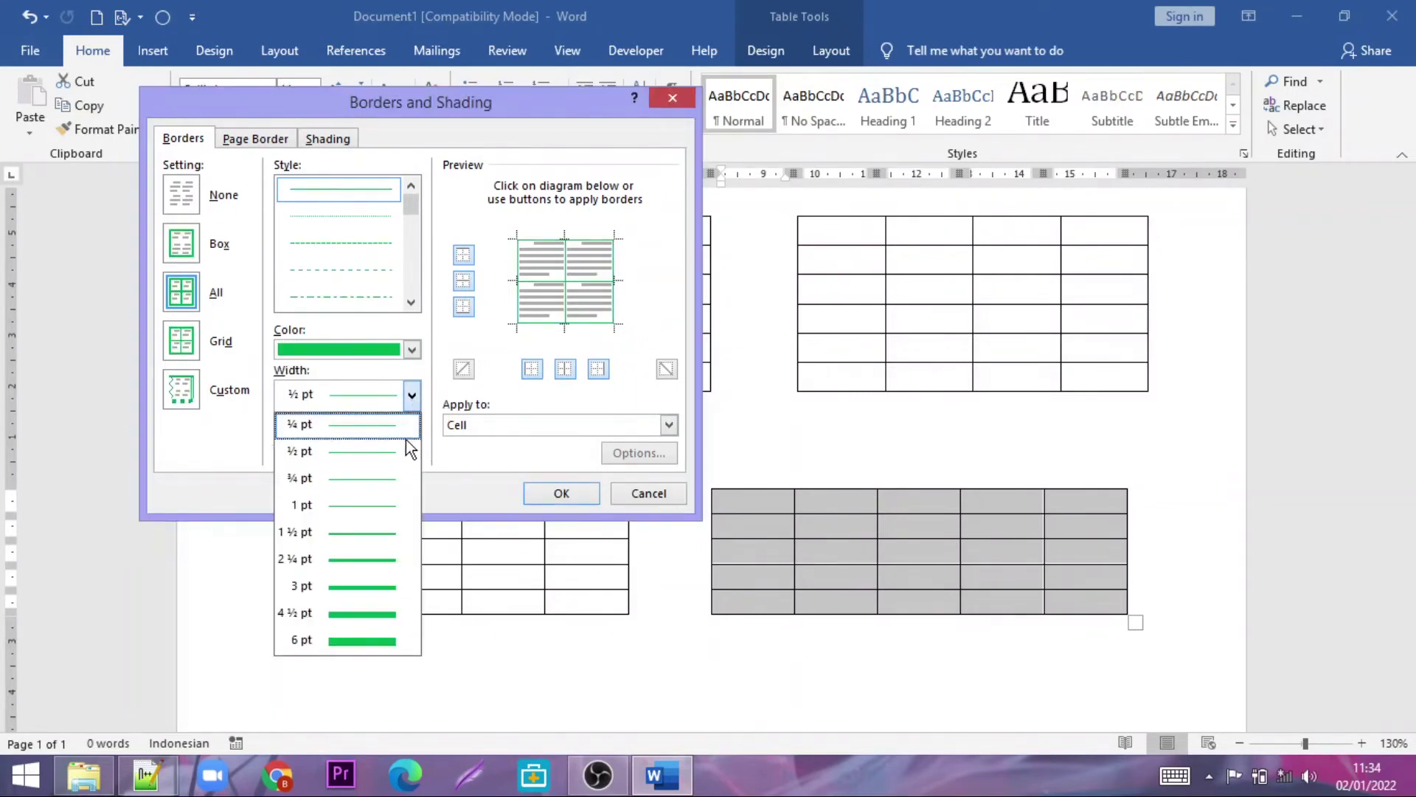
left_click(372, 558)
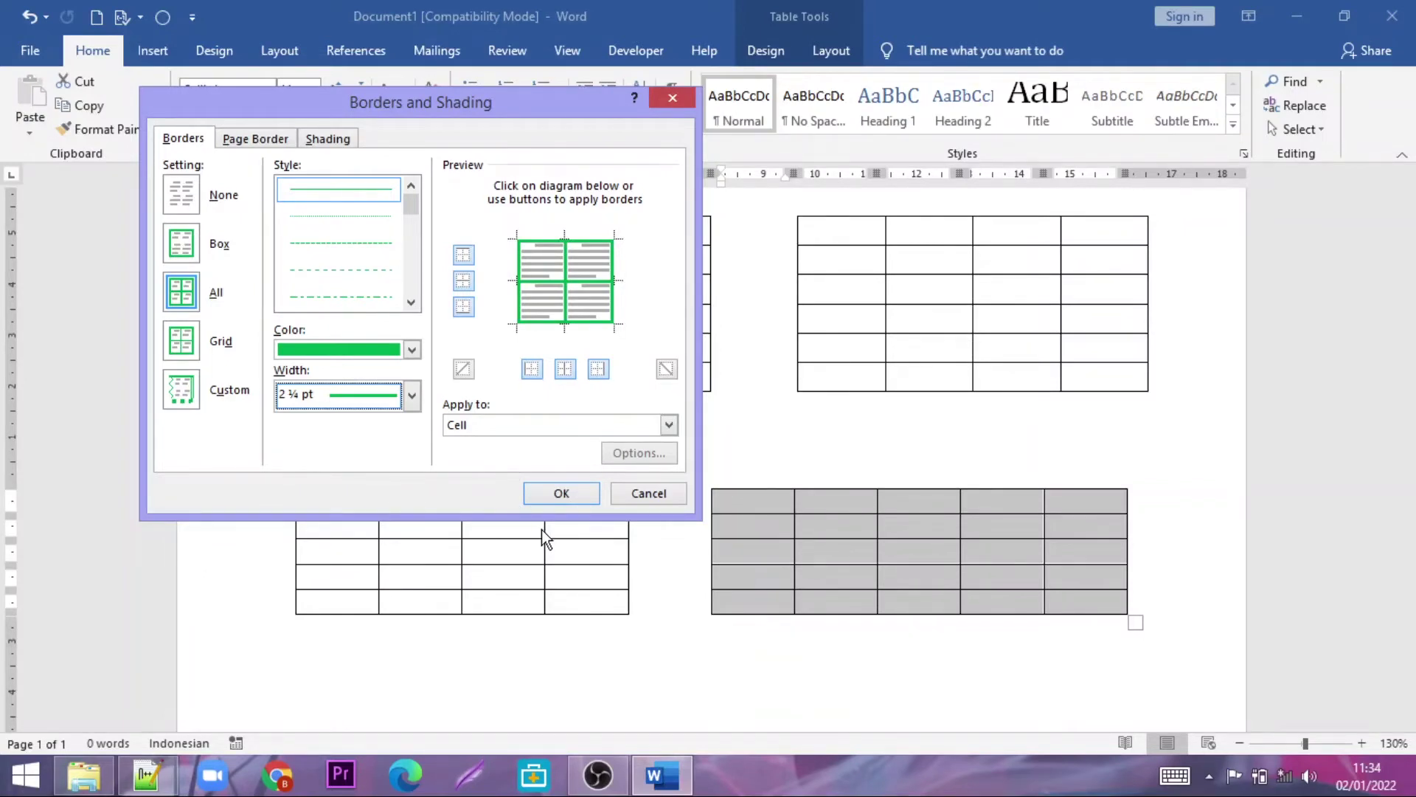
left_click(559, 493)
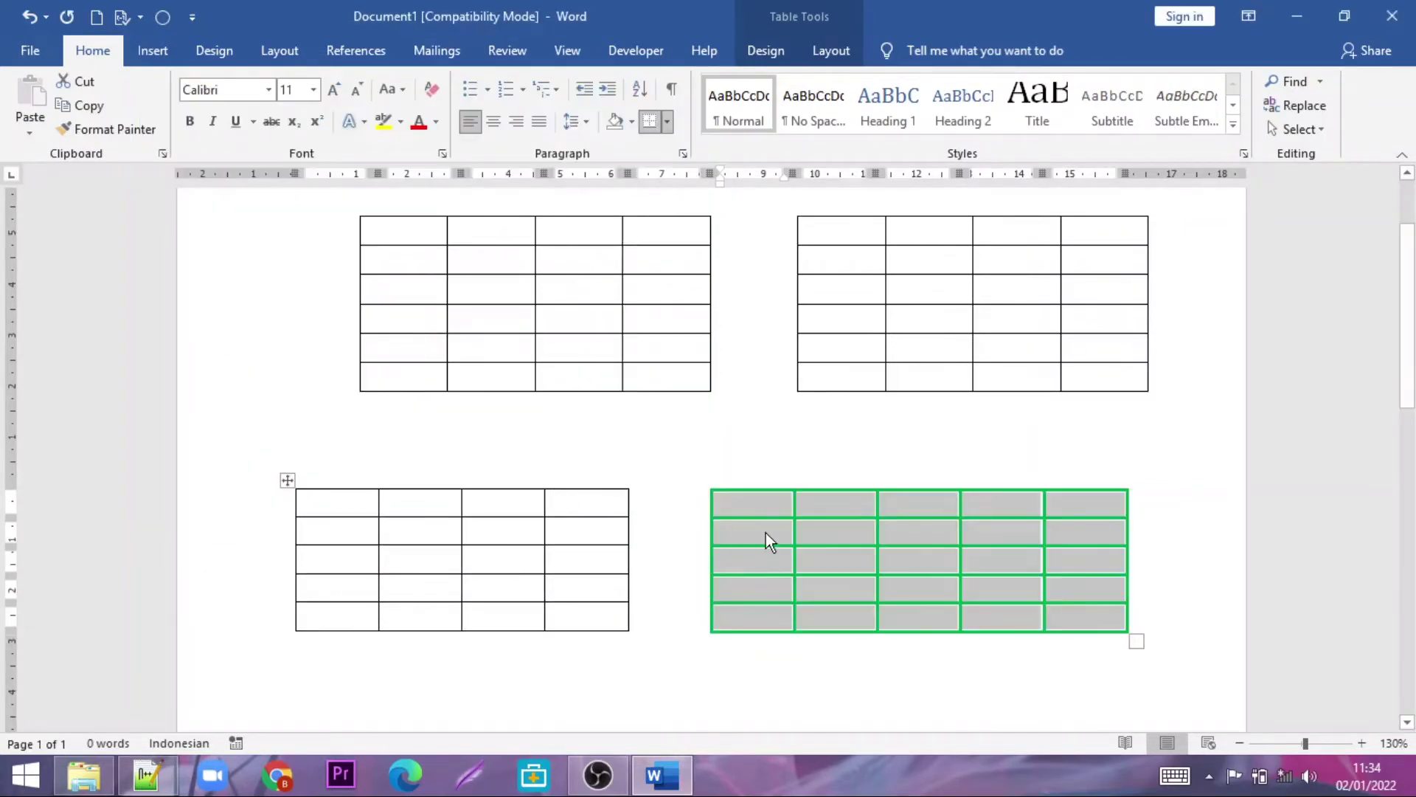
left_click(742, 446)
scroll(682, 454, "down", 1)
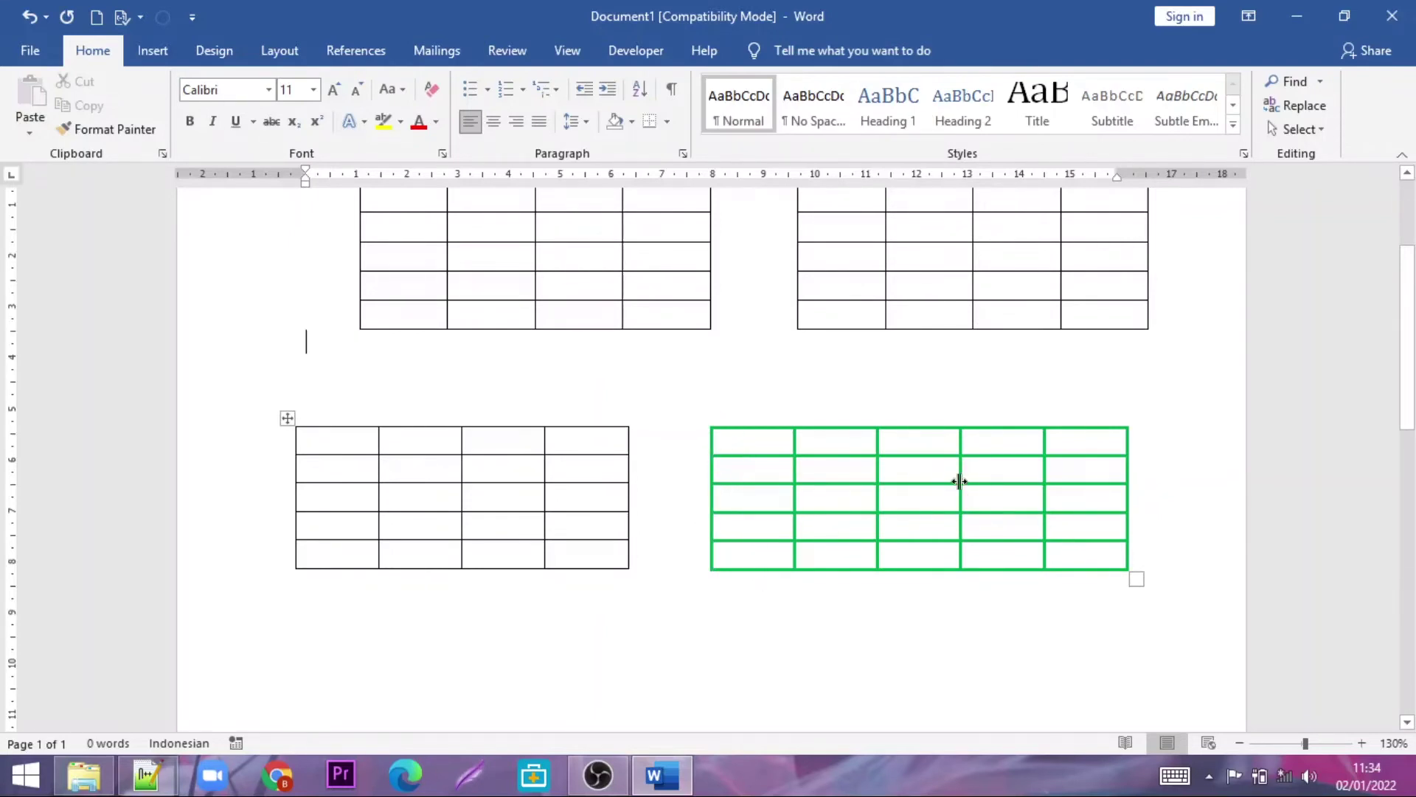
Select the green table's bottom row and delete it with Delete Cells
left_click(724, 558)
left_click_drag(834, 555, 1106, 555)
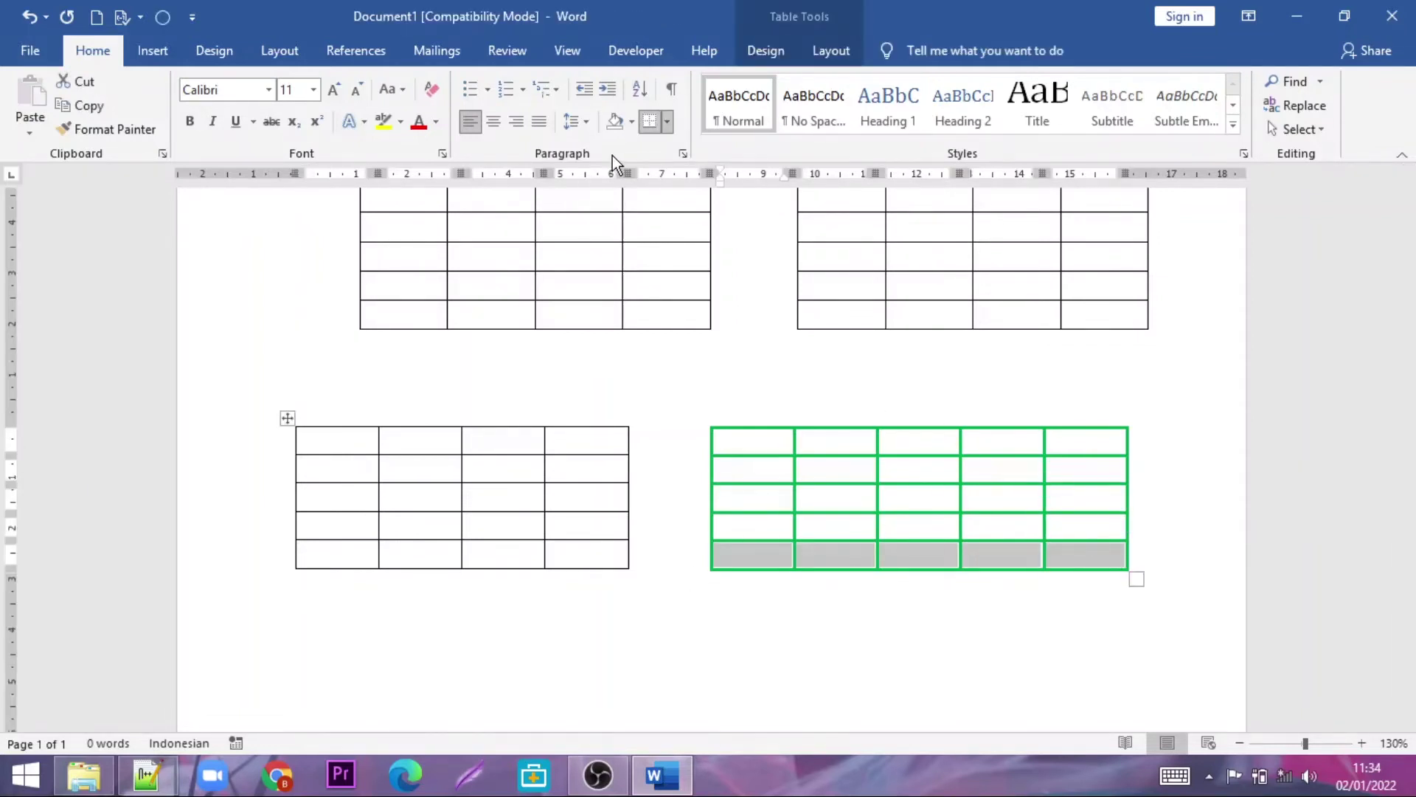
left_click(667, 122)
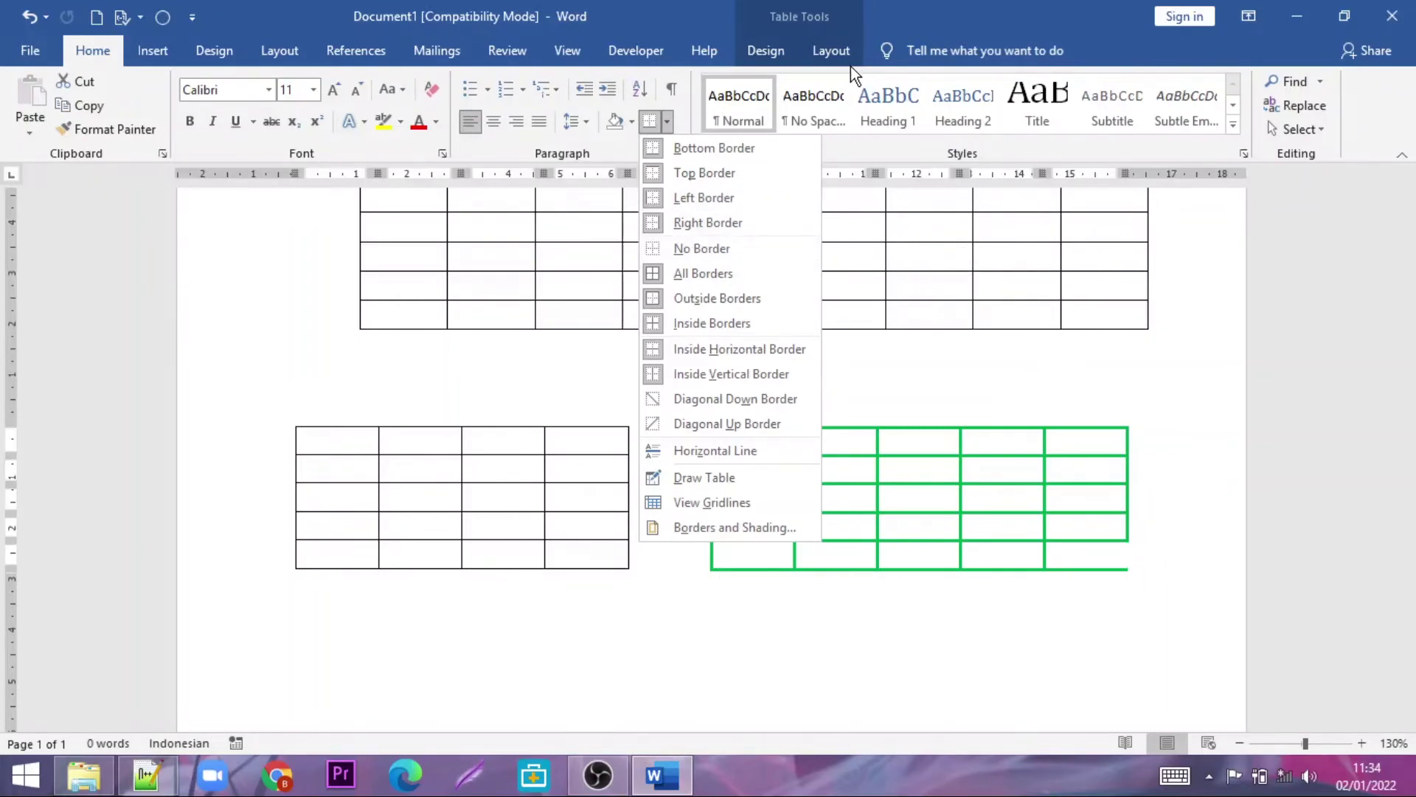
left_click(831, 52)
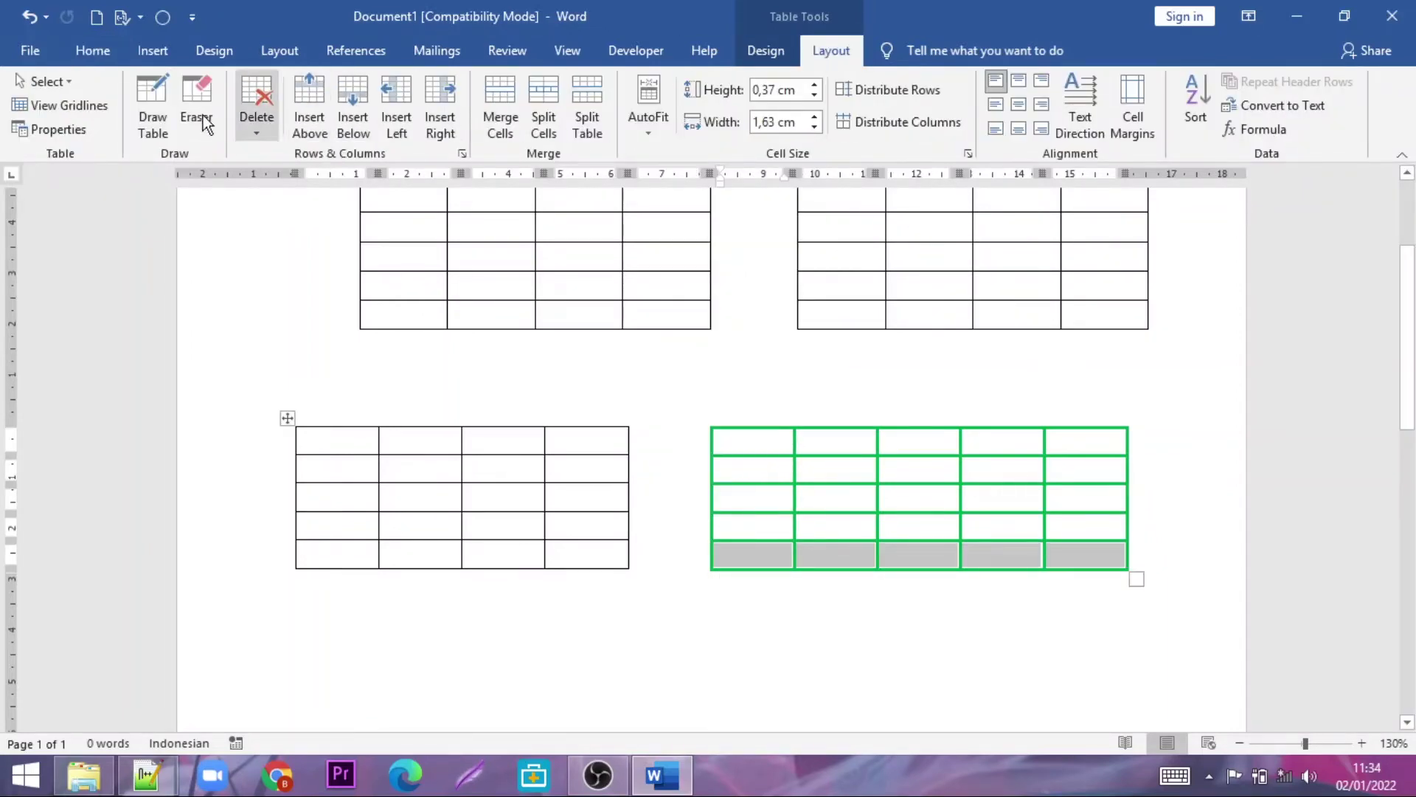
left_click(256, 130)
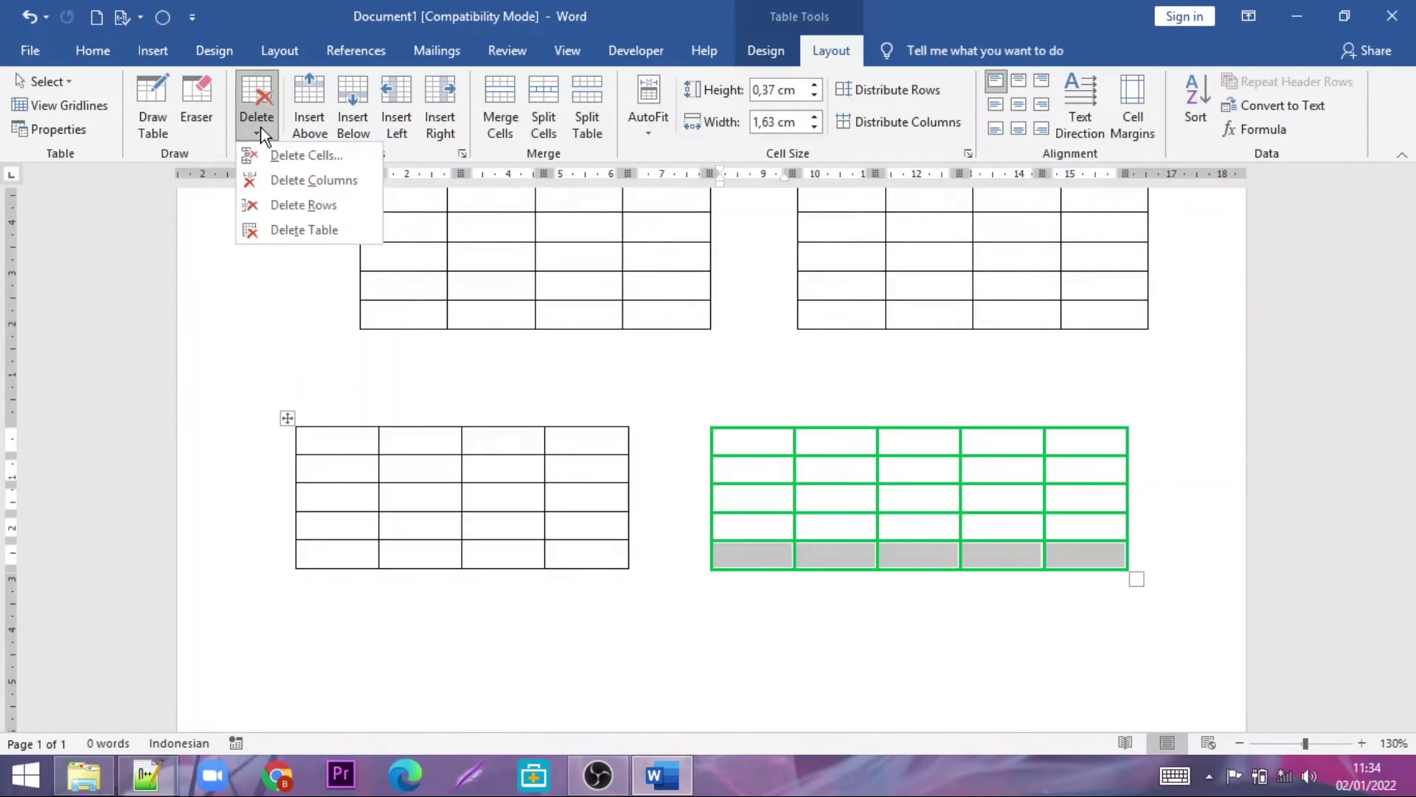
left_click(270, 149)
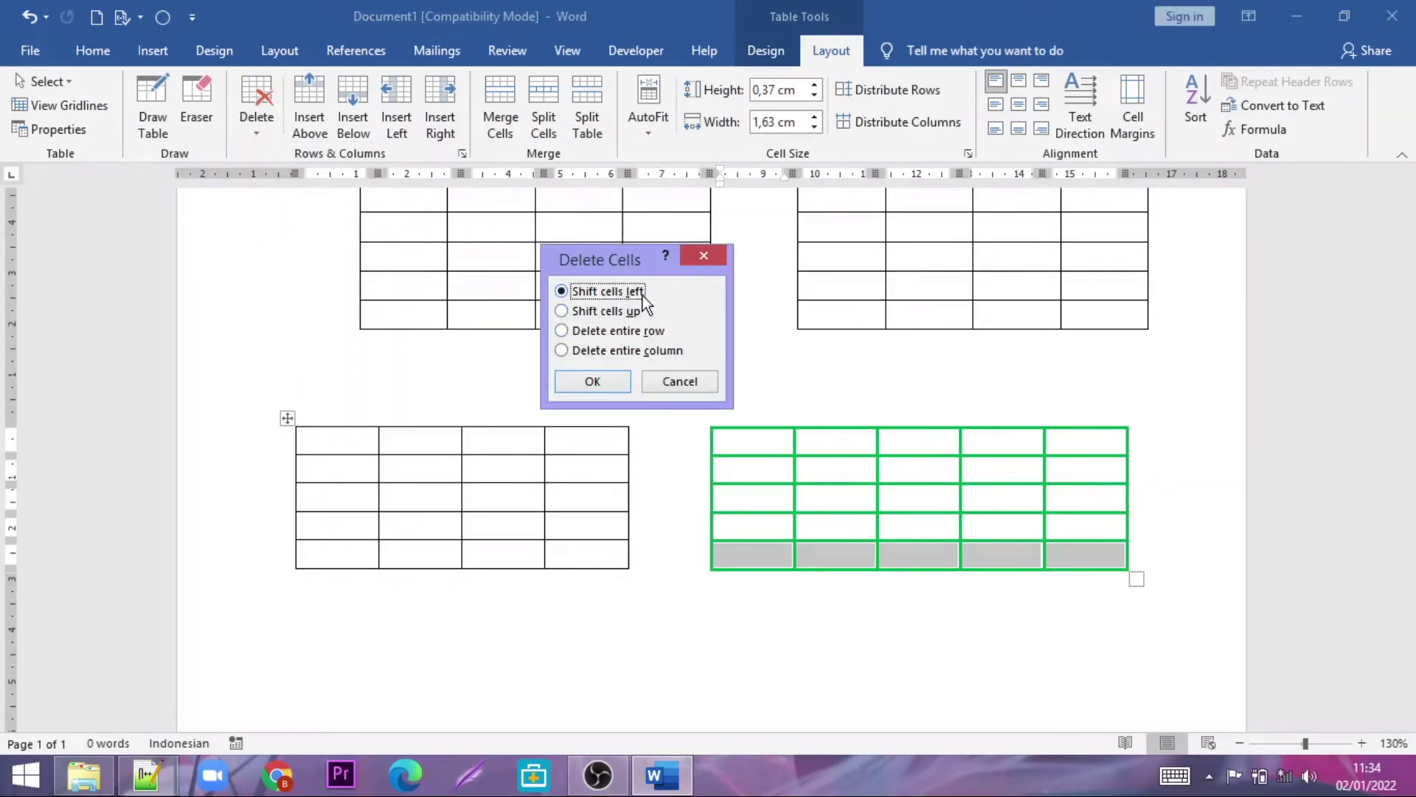
left_click(600, 379)
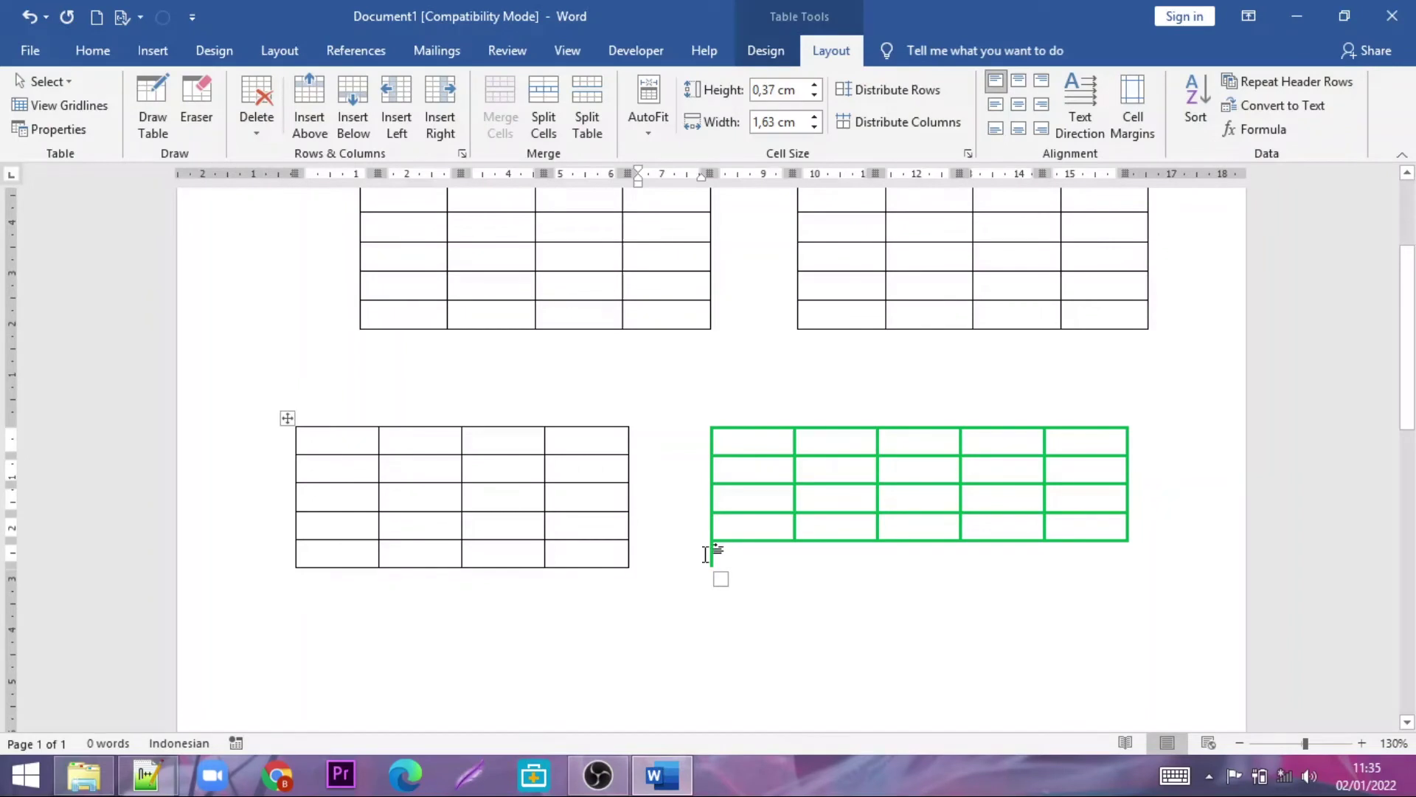
Erase the green table's left border line with the Eraser
left_click(192, 103)
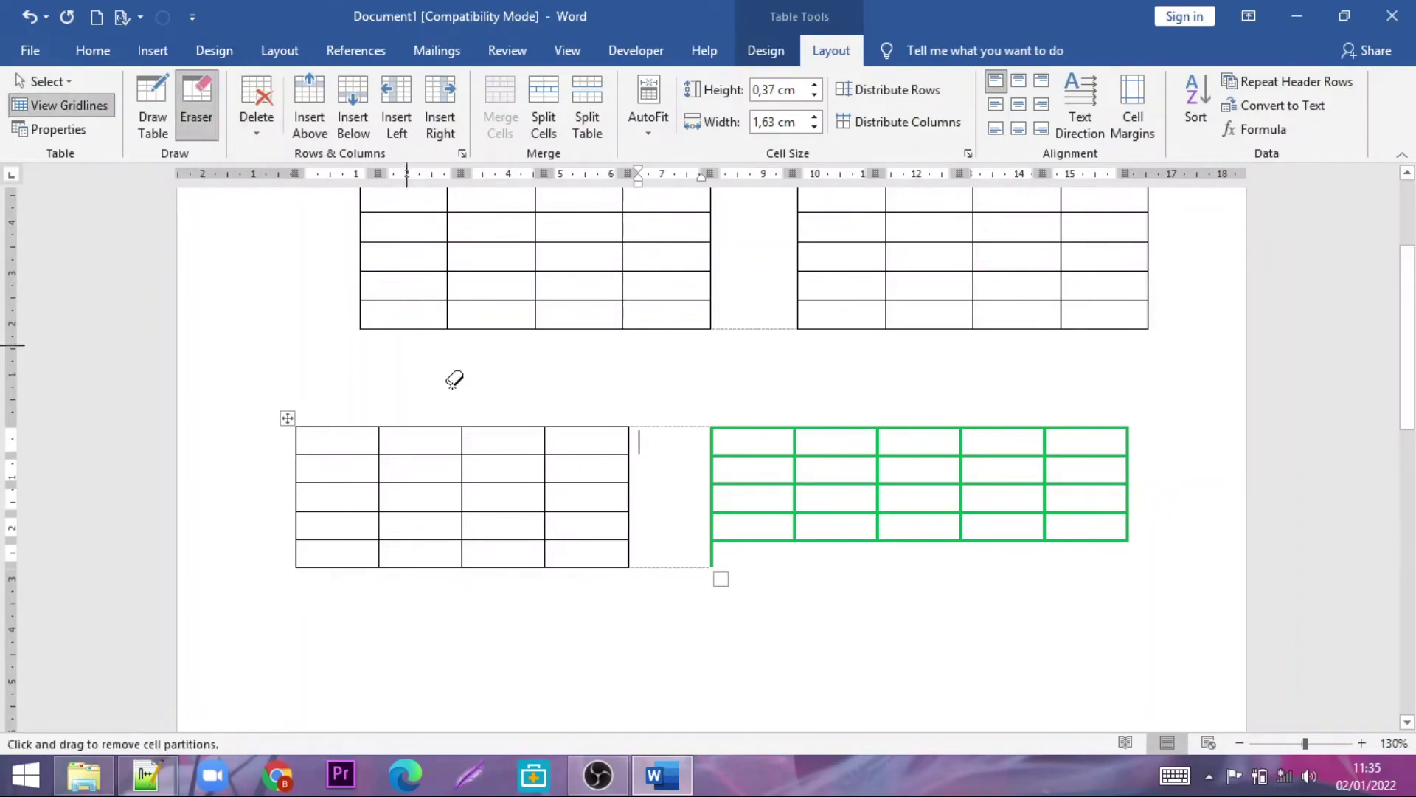
left_click(712, 558)
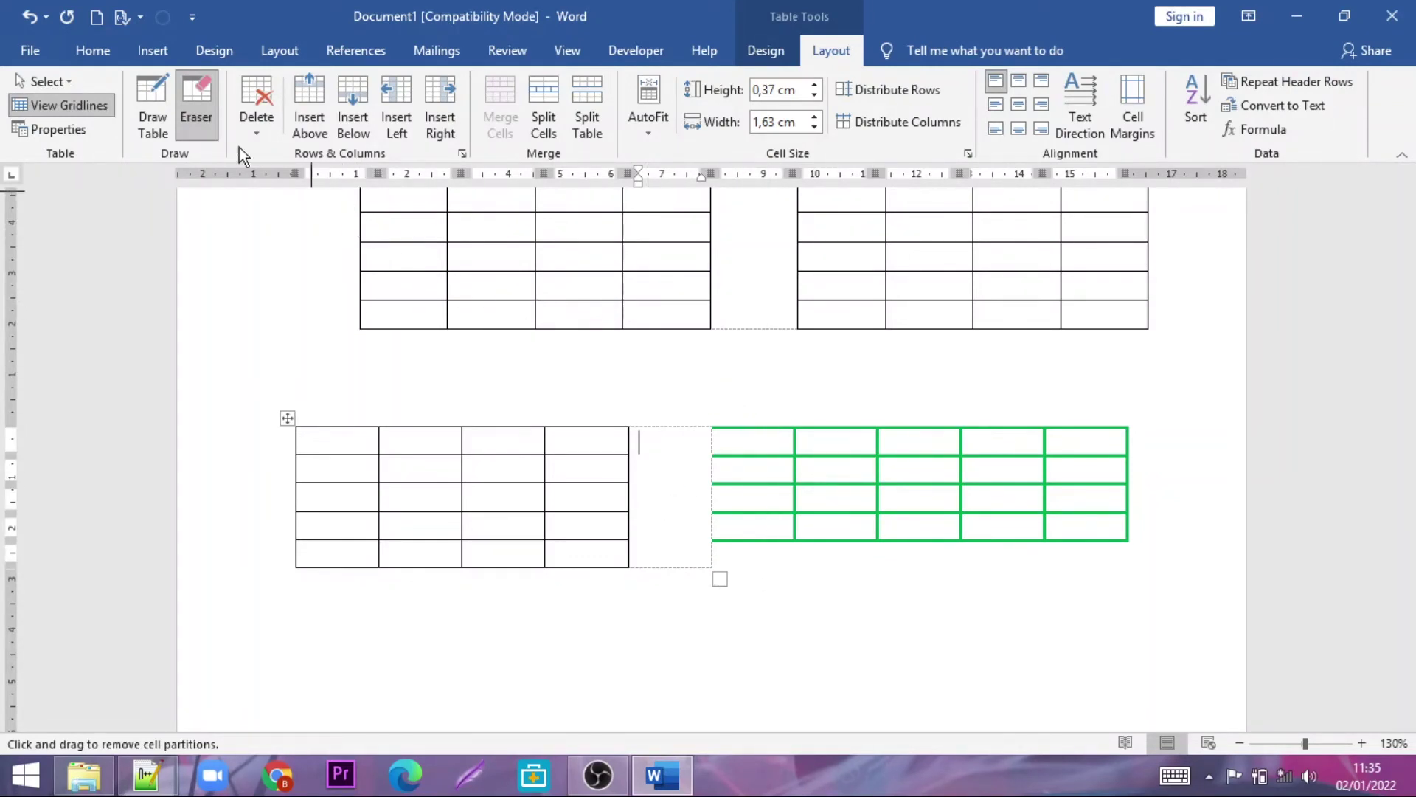
left_click(193, 103)
Select the green table's cells and add a green left border in Borders and Shading
left_click_drag(729, 441, 1106, 521)
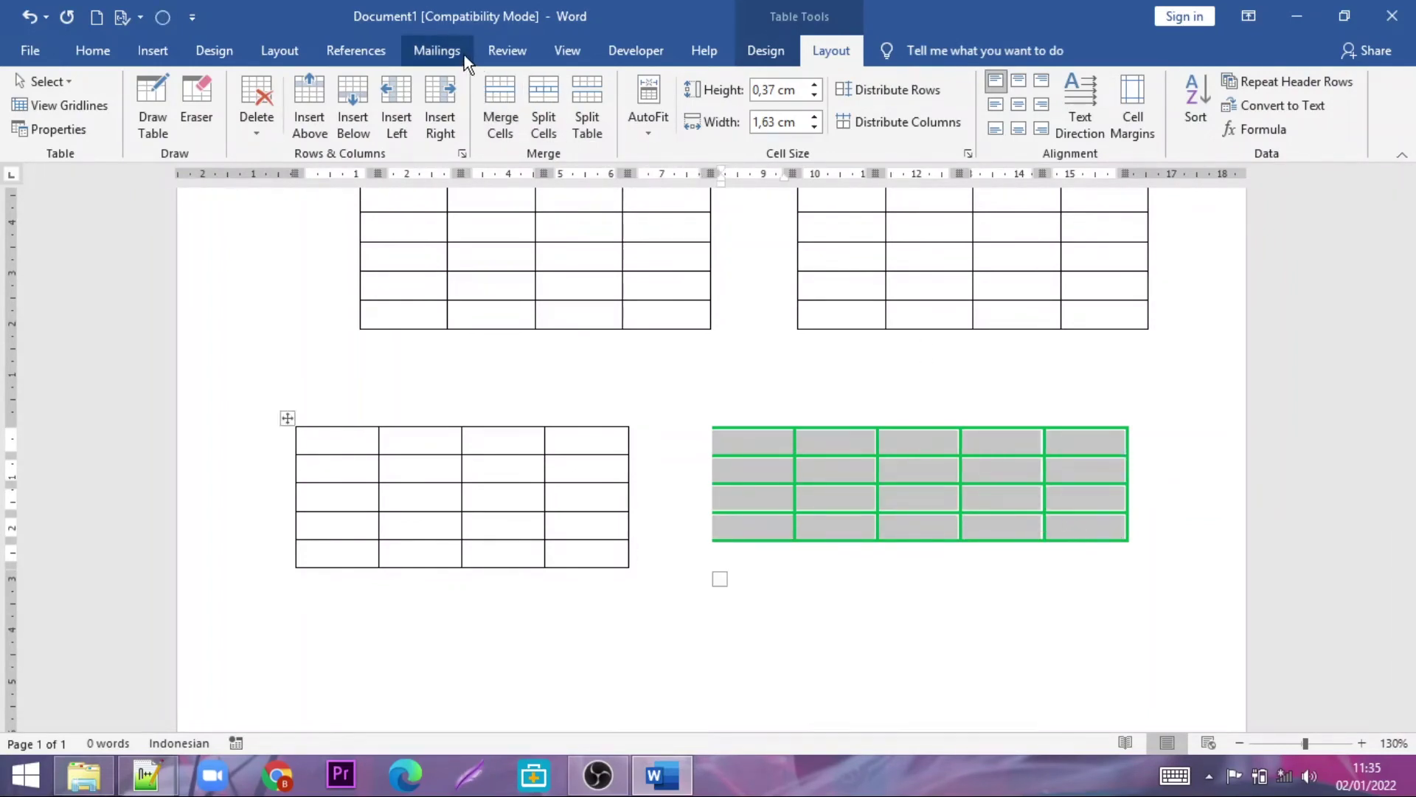
left_click(89, 49)
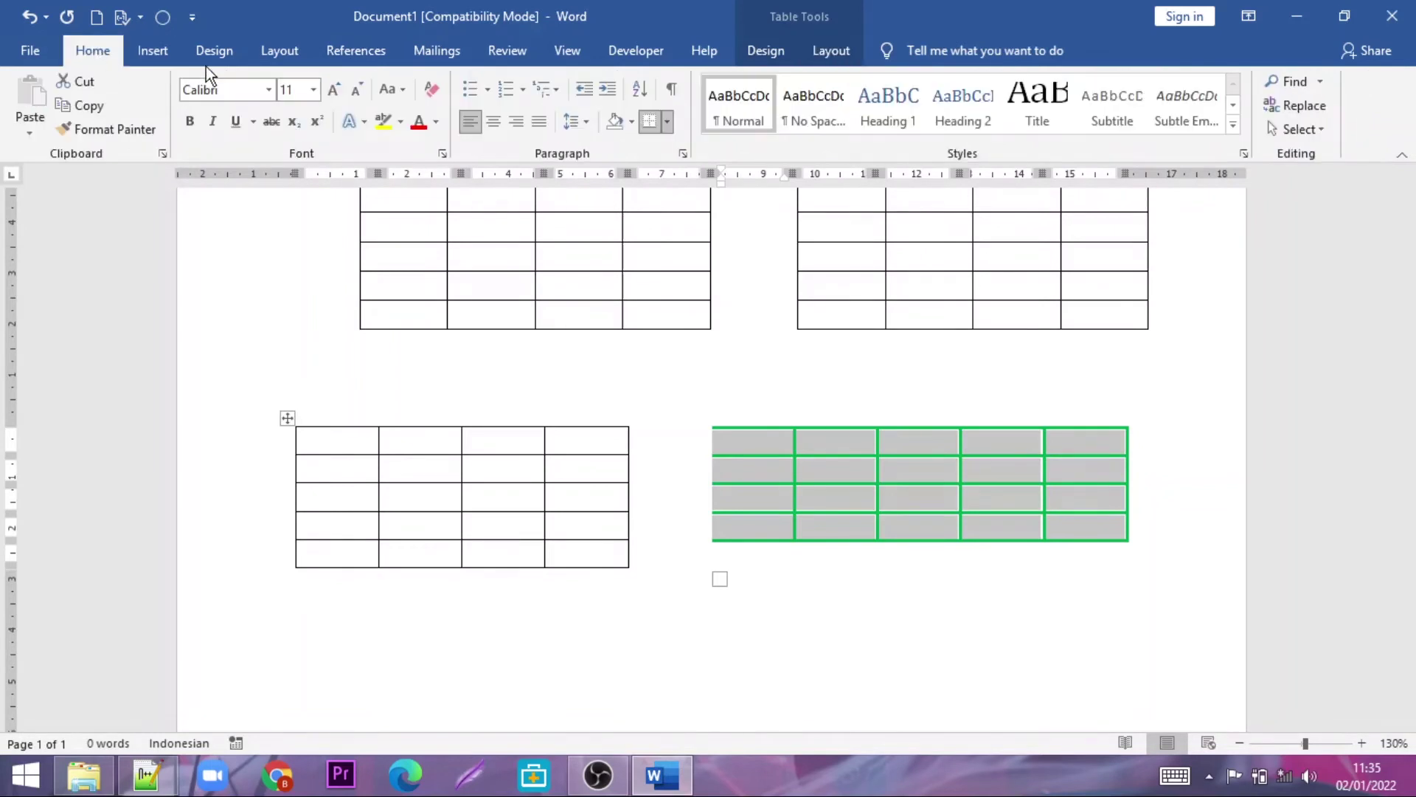
left_click(666, 123)
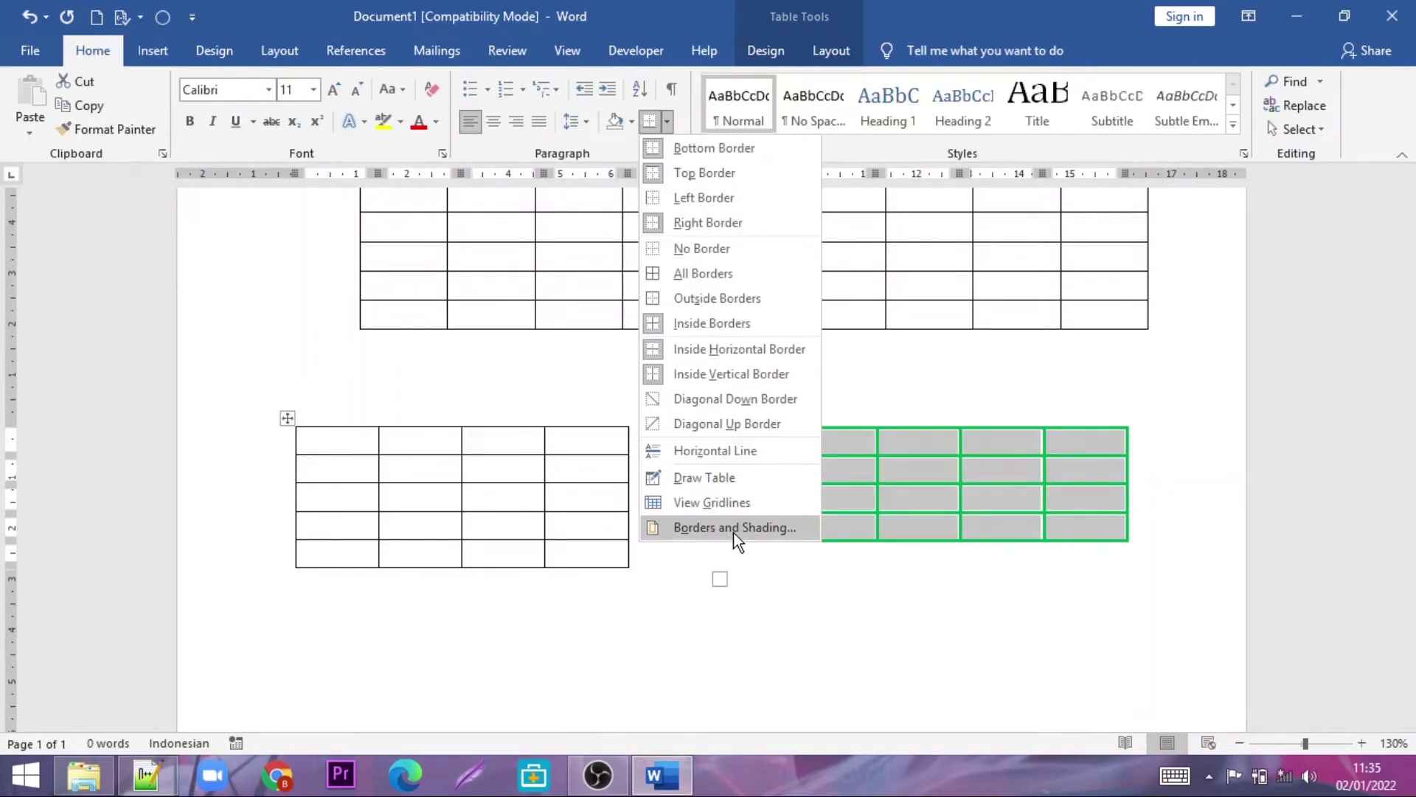
left_click(733, 528)
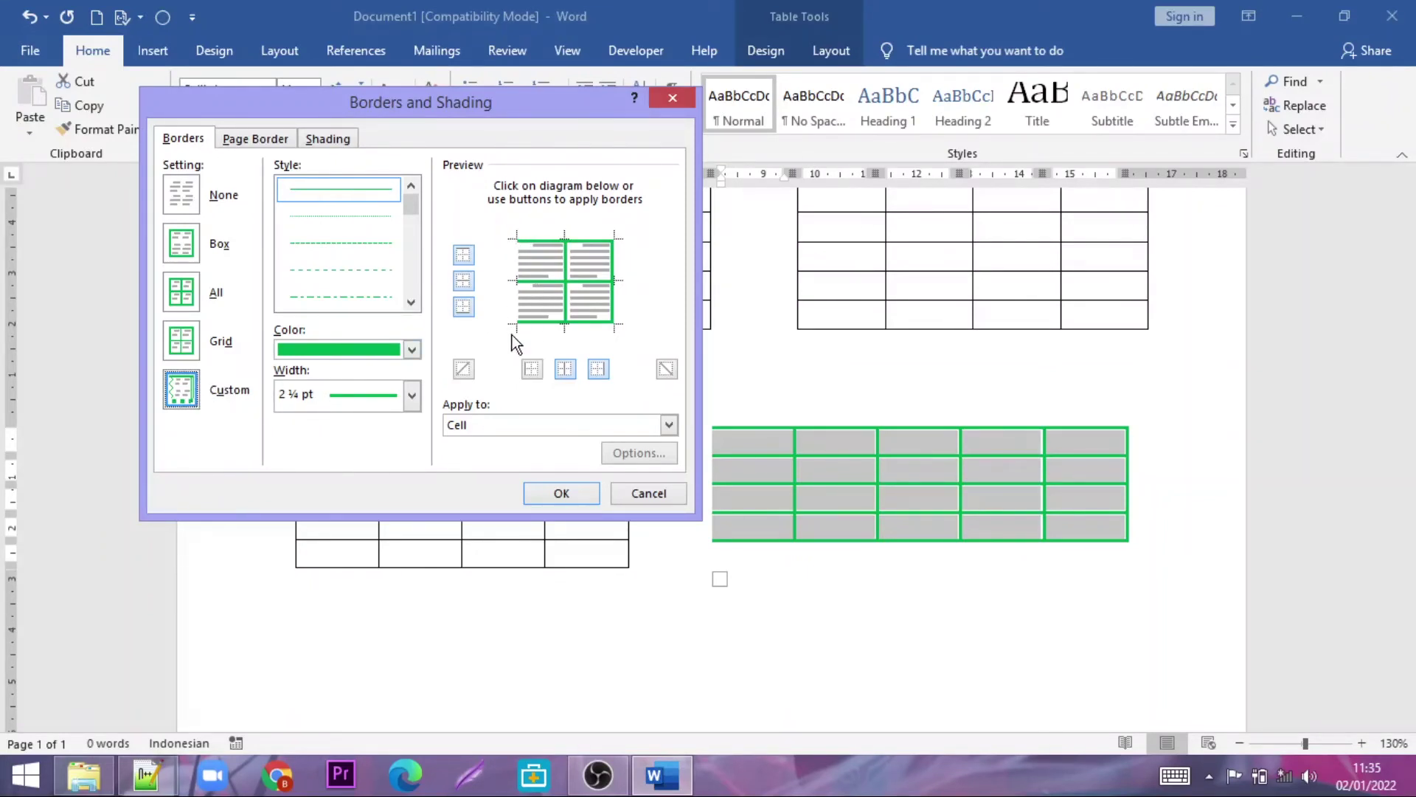
left_click(531, 370)
left_click(561, 494)
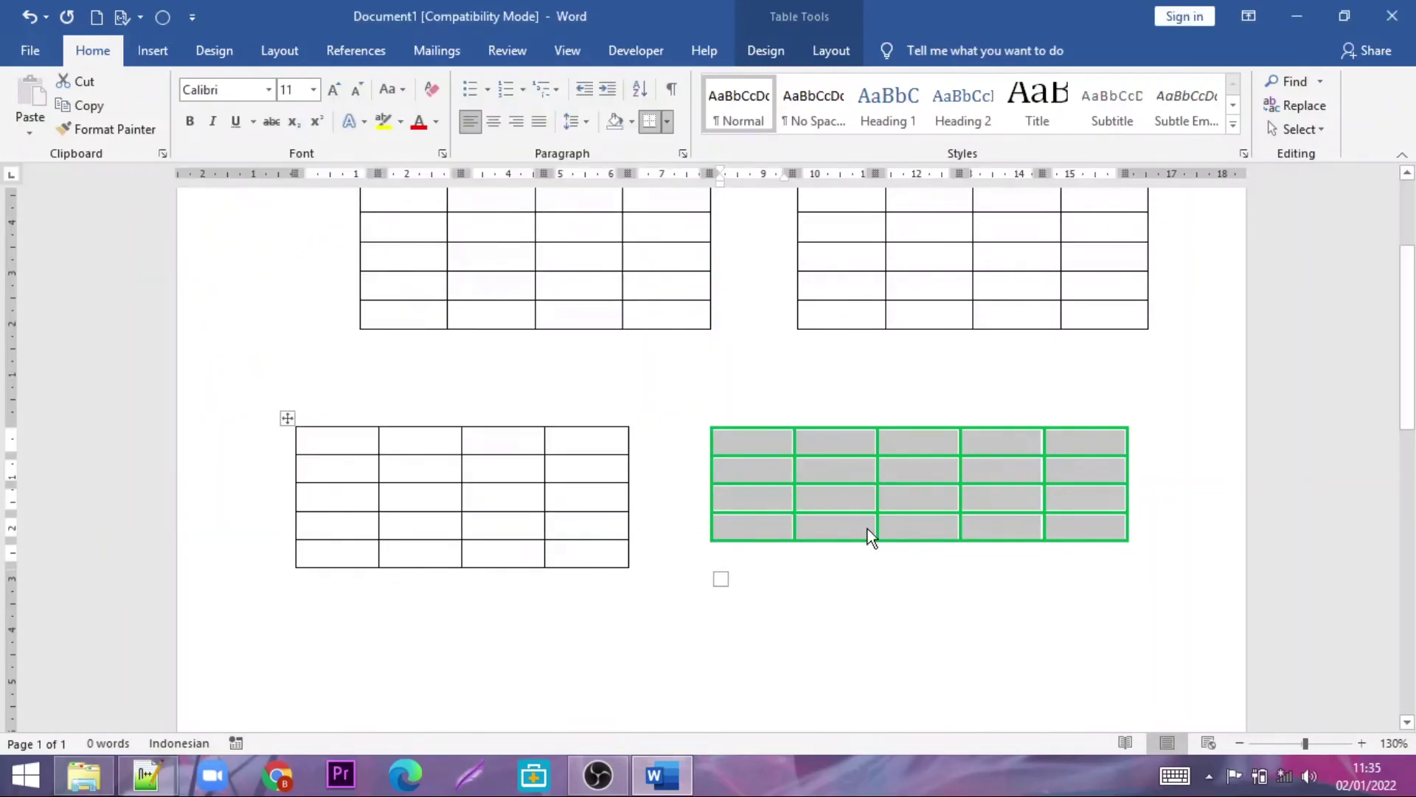
scroll(856, 504, "up", 1)
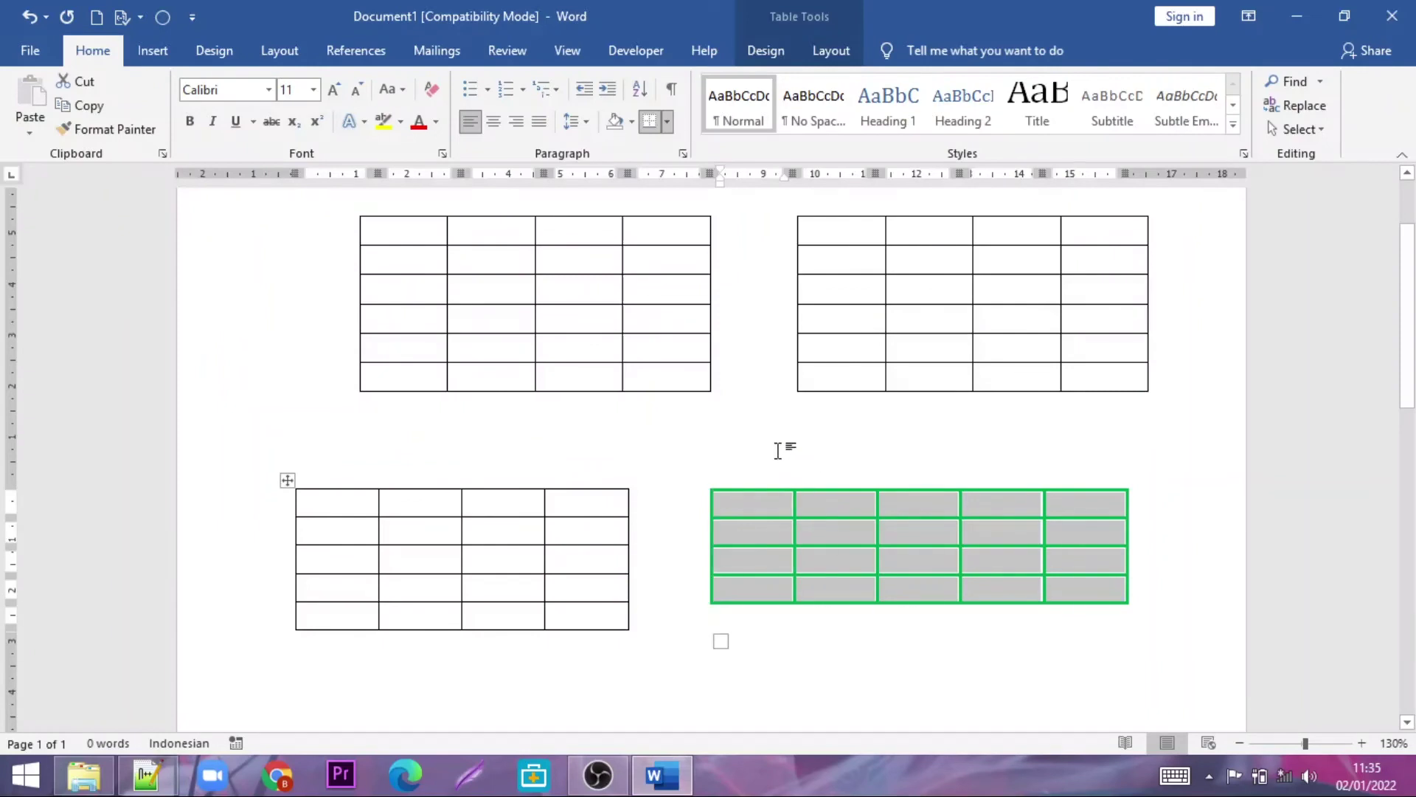
Preview the four-table page in File > Print, then return to the document
left_click(30, 50)
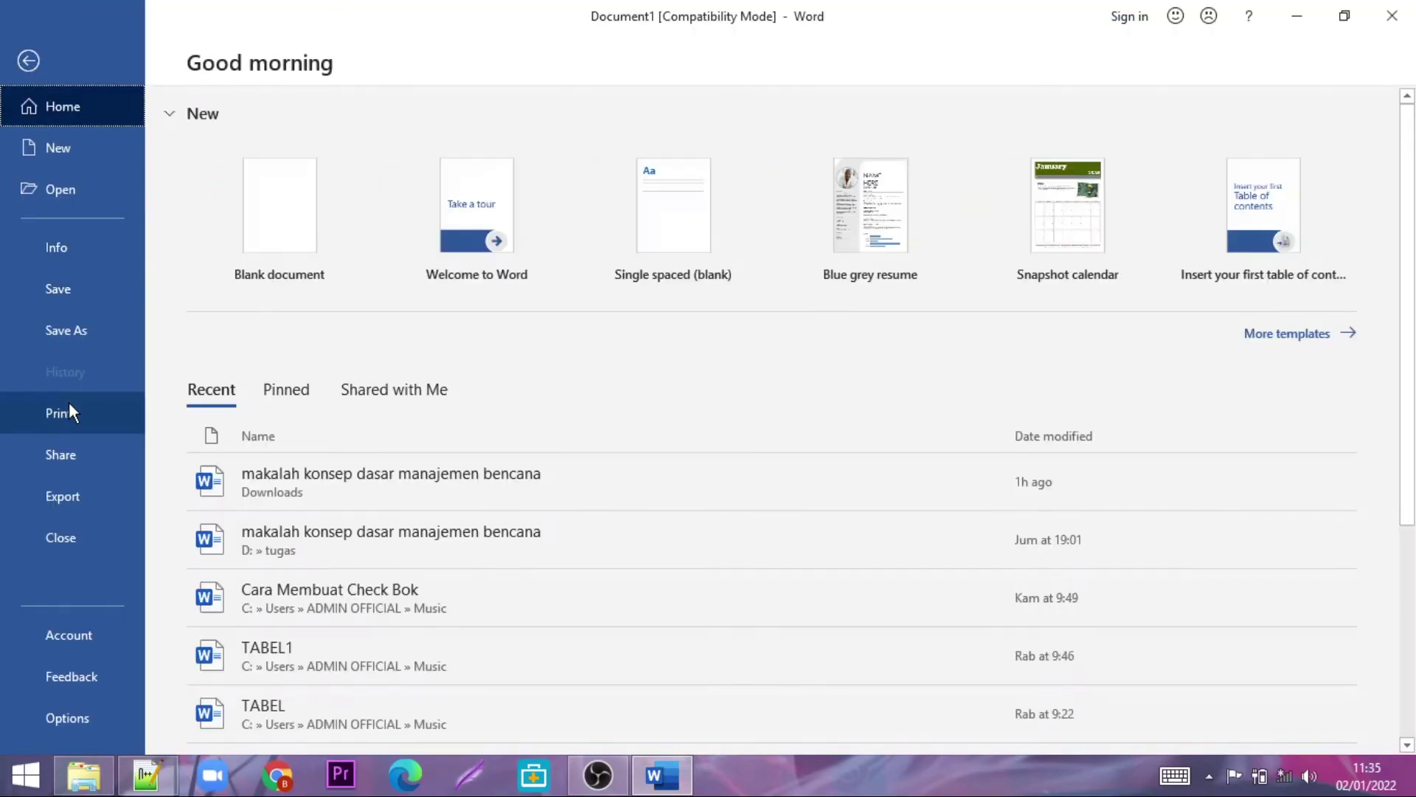
left_click(69, 414)
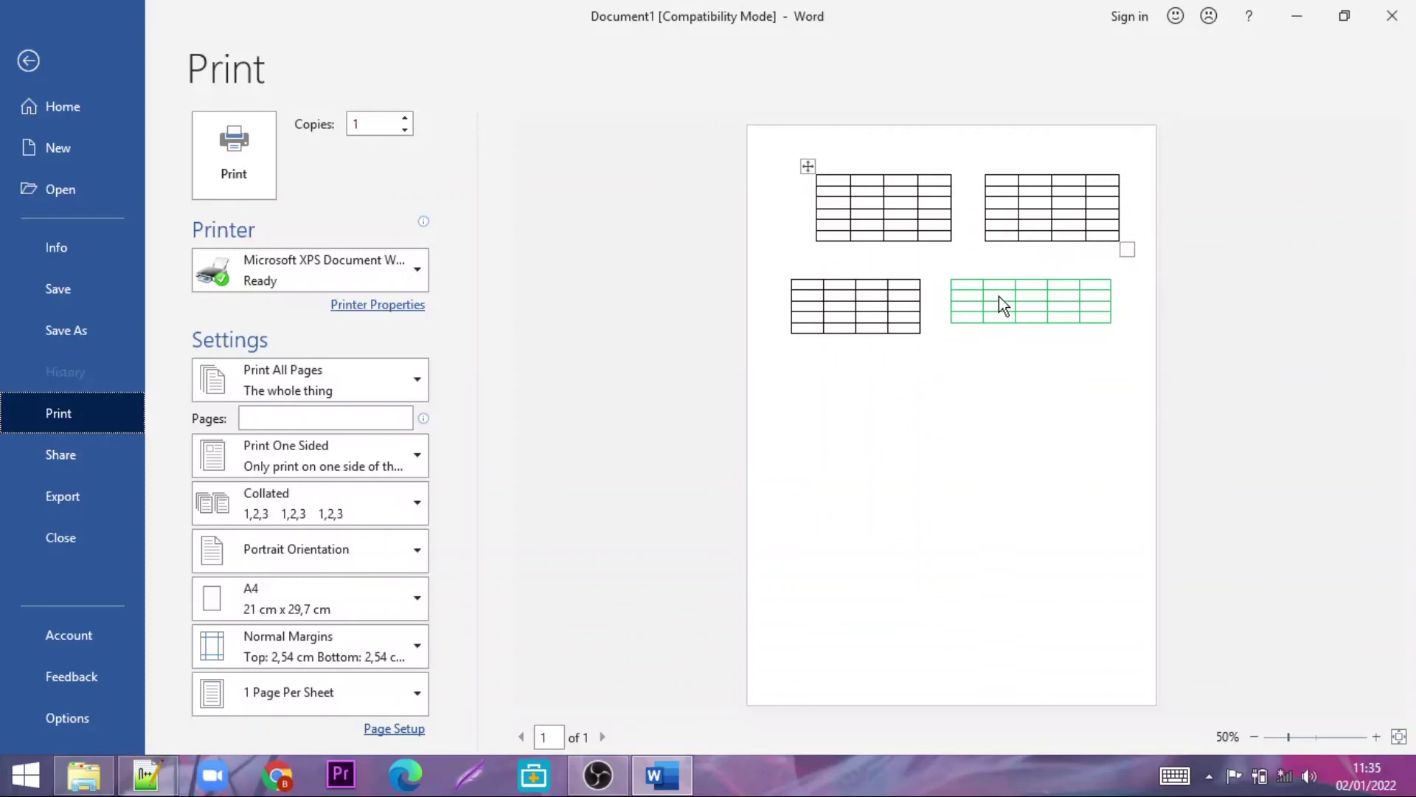
left_click(22, 71)
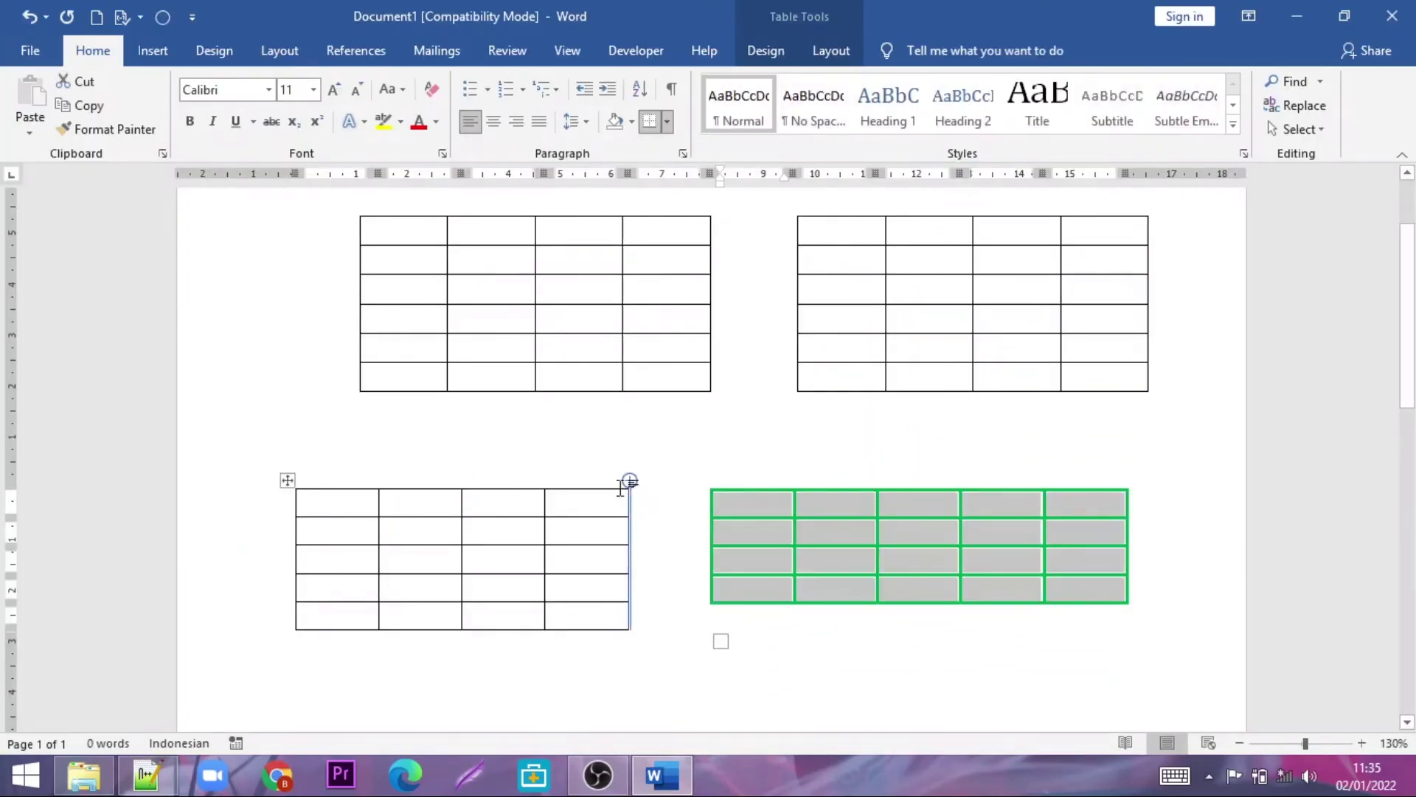
Drag the bottom-left table level with the green table
left_click_drag(287, 480, 328, 474)
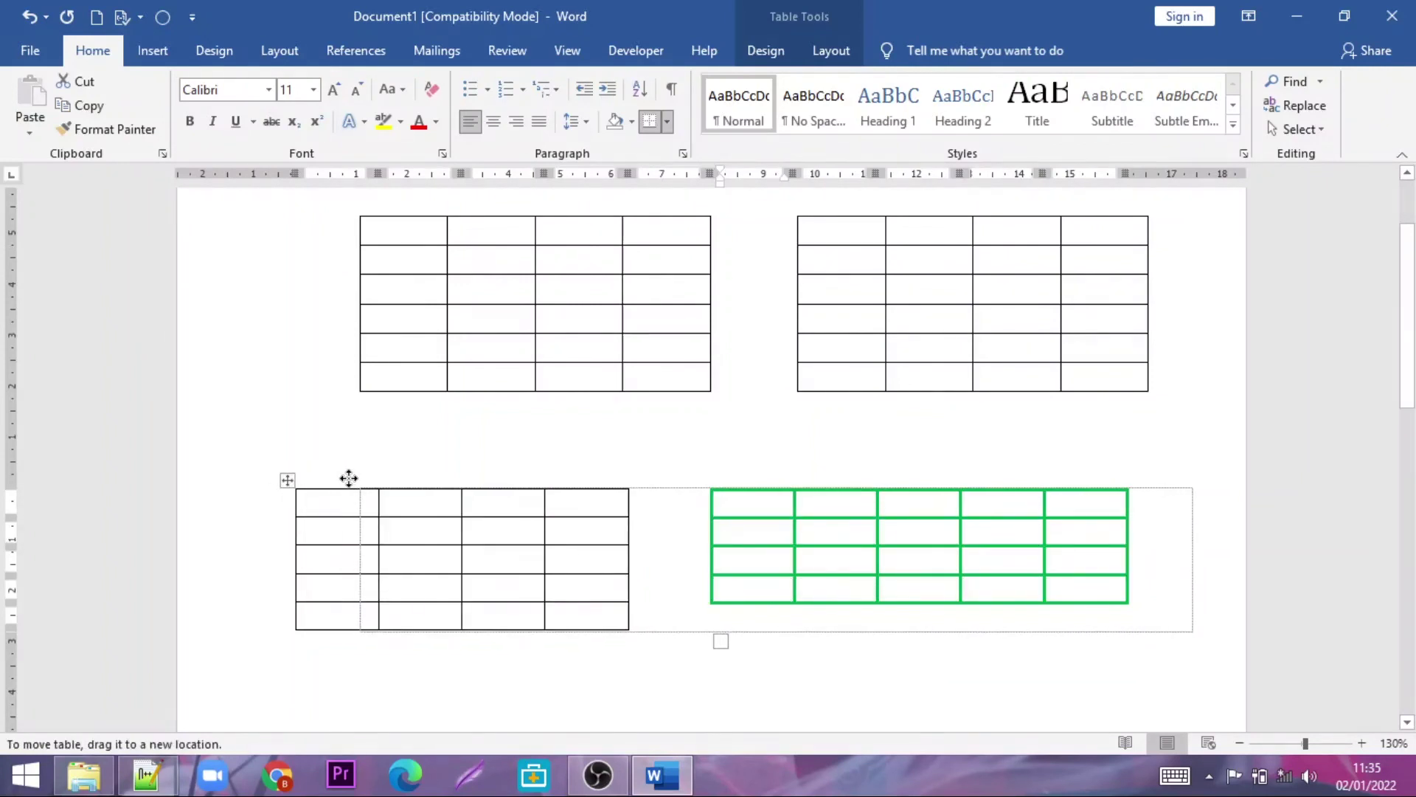
left_click_drag(328, 475, 326, 475)
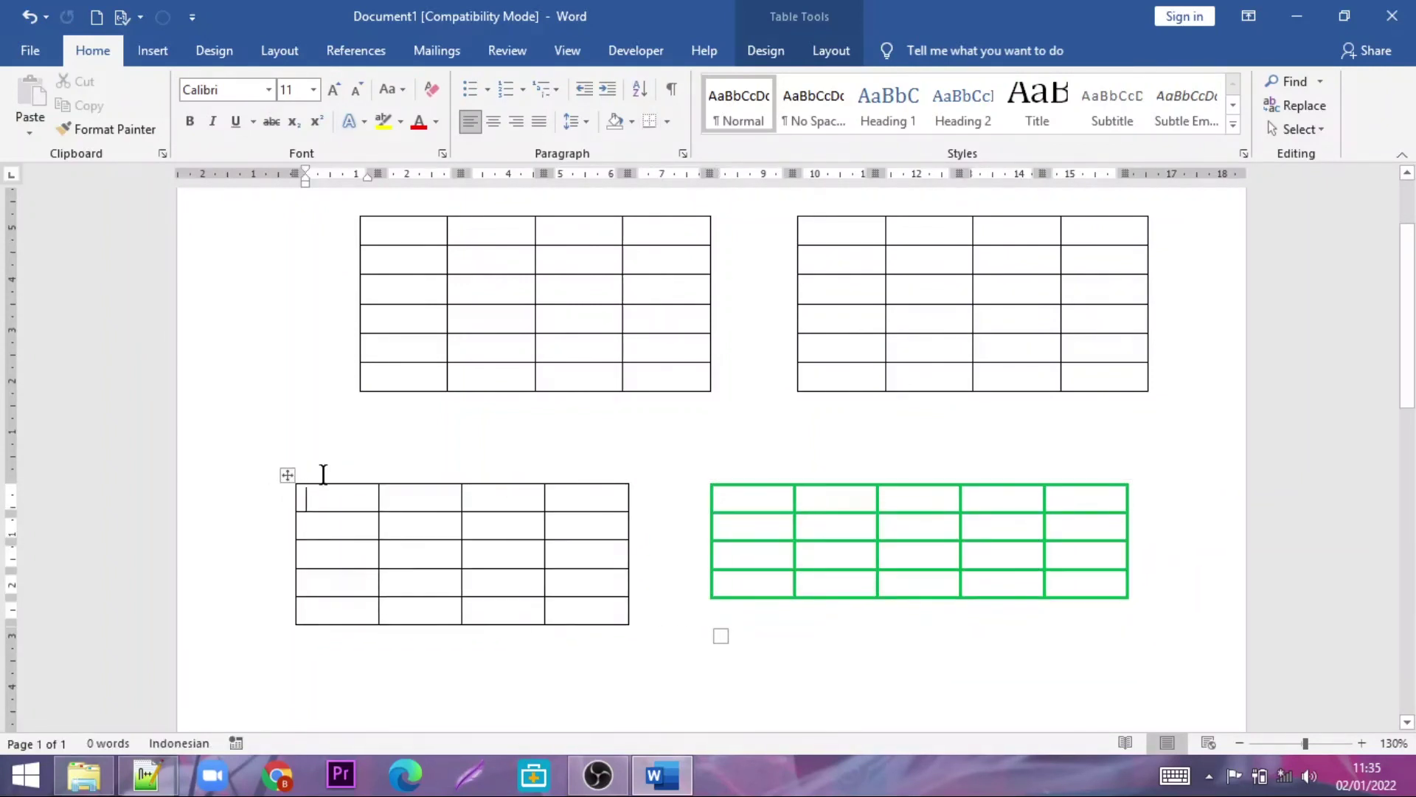
scroll(722, 589, "down", 1)
left_click(812, 519)
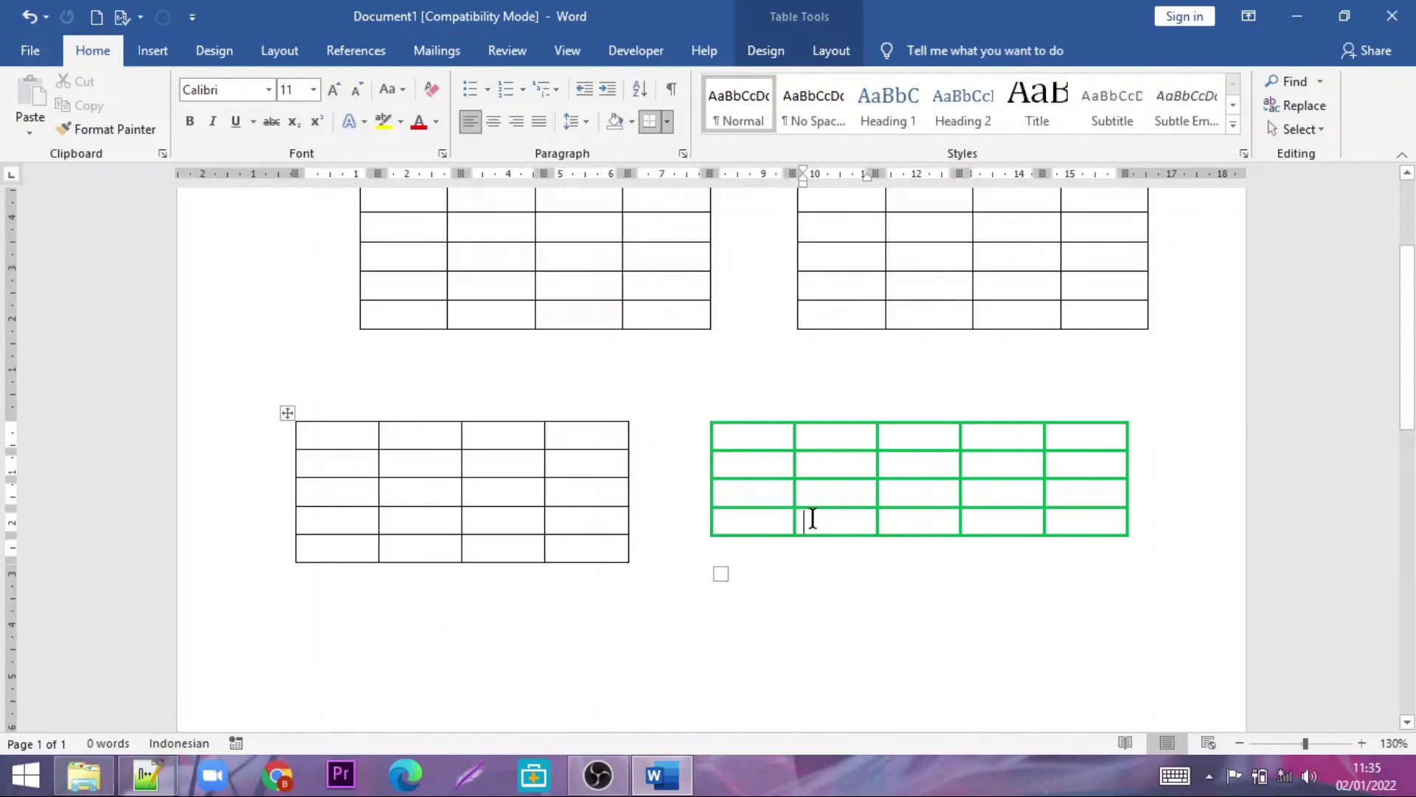